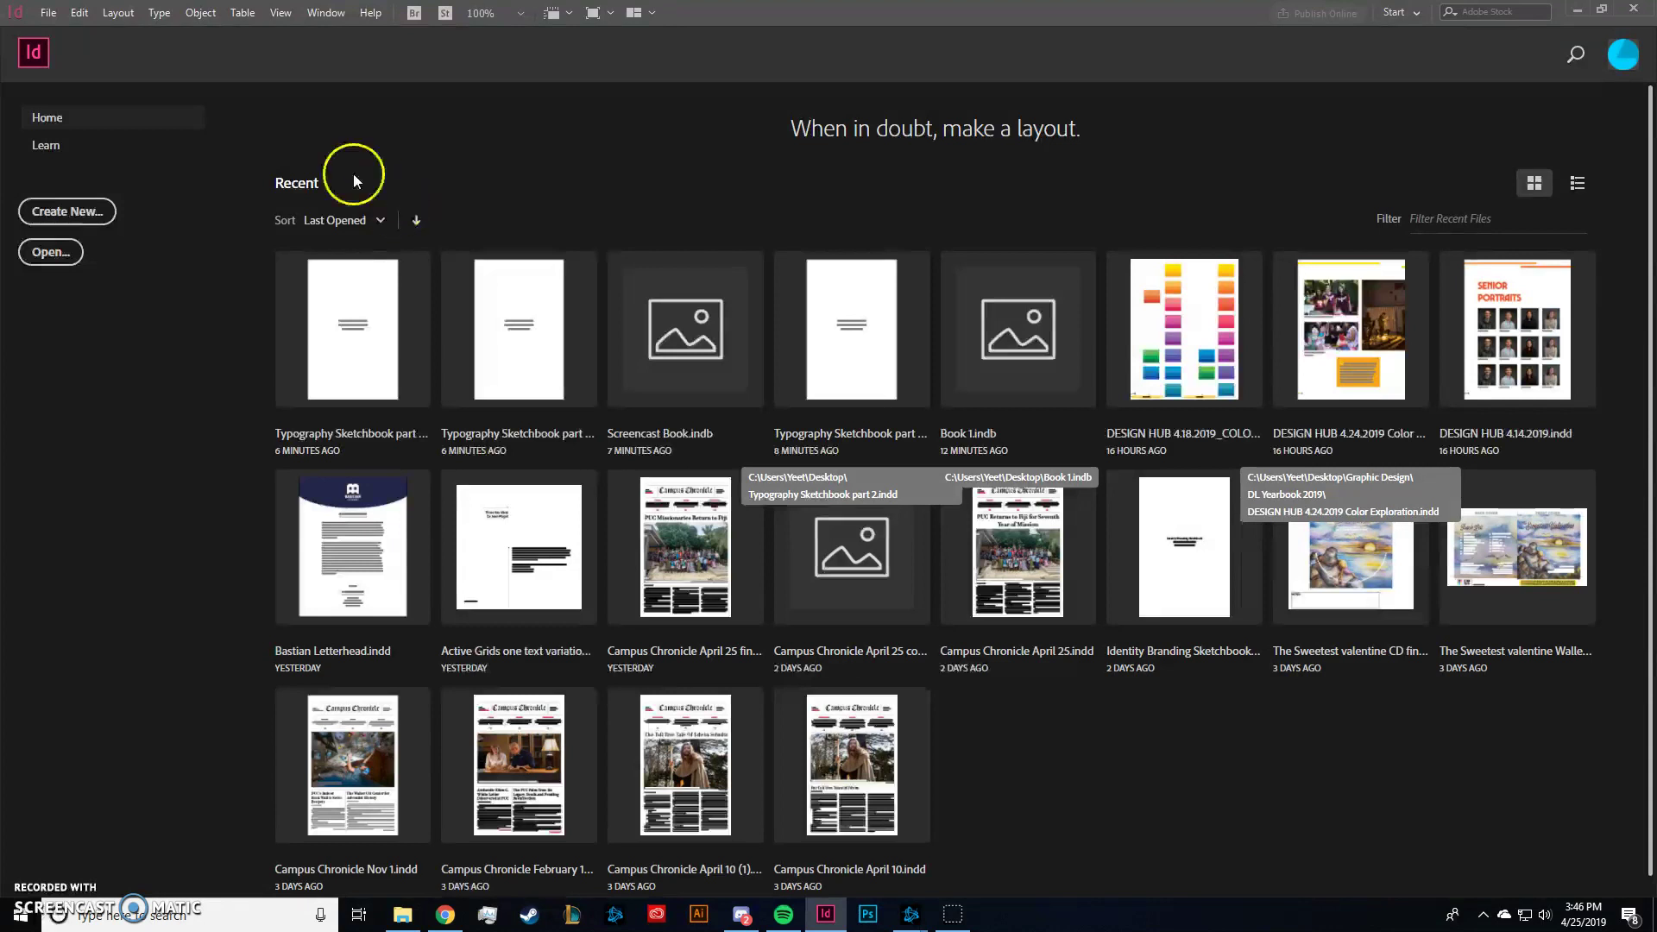
# - Create a new book named Screencast Book, saved on the Desktop, and move its floating window clear of the centre
pyautogui.click(52, 18)
pyautogui.moveTo(55, 33)
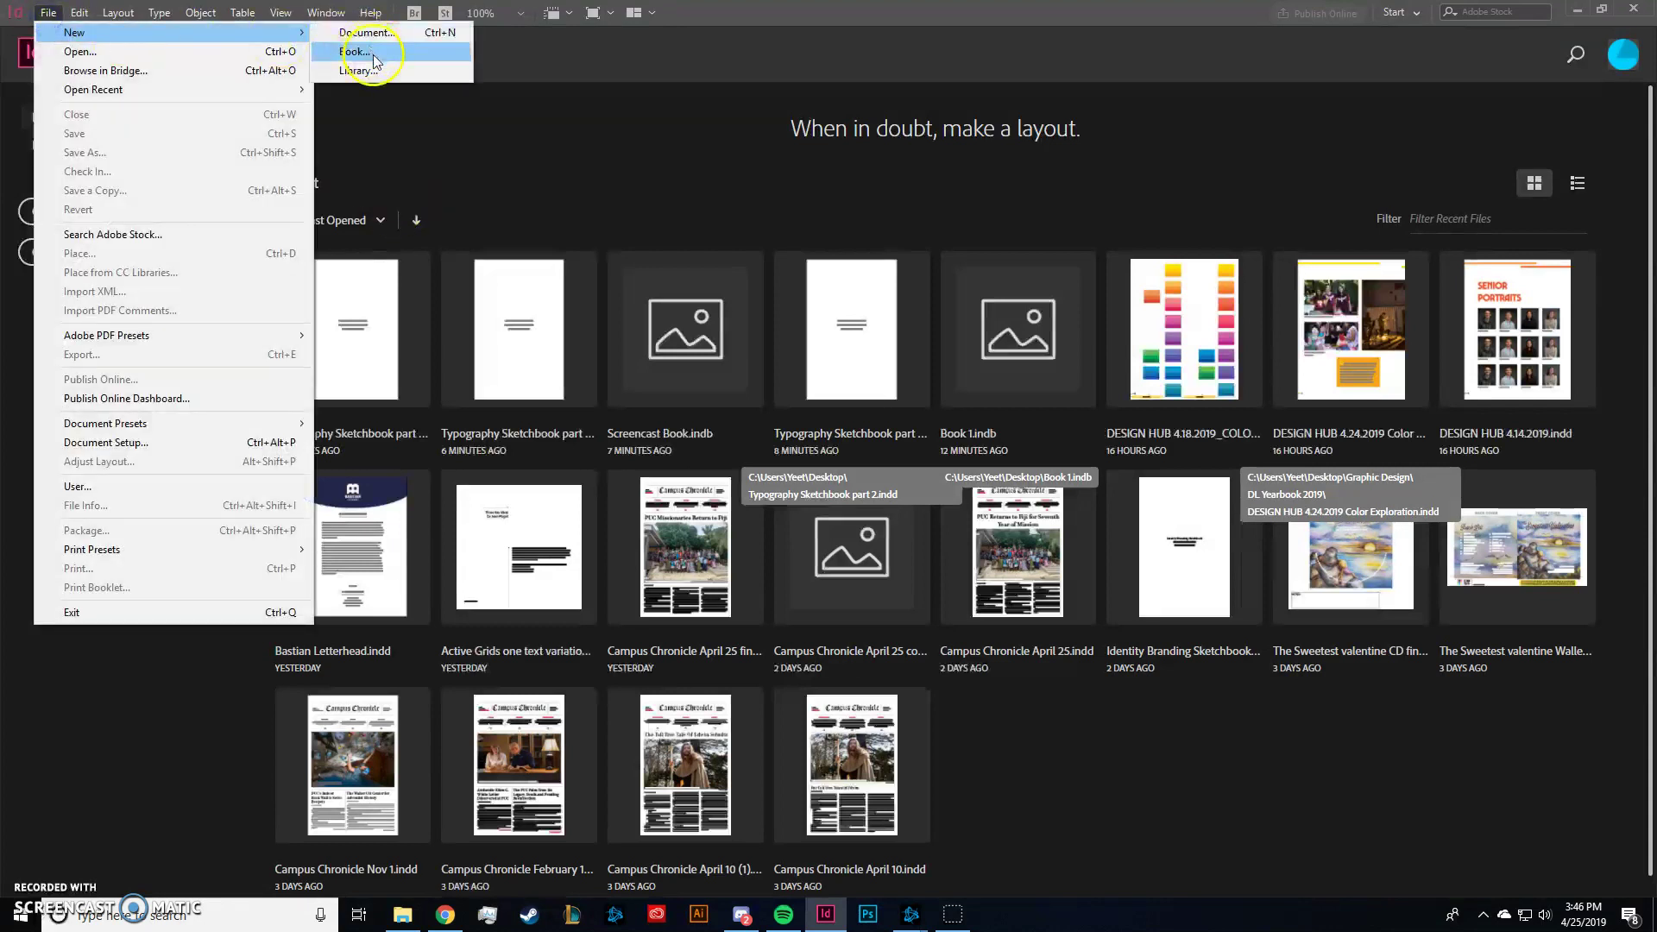
pyautogui.click(350, 51)
pyautogui.write('Screencast Book')
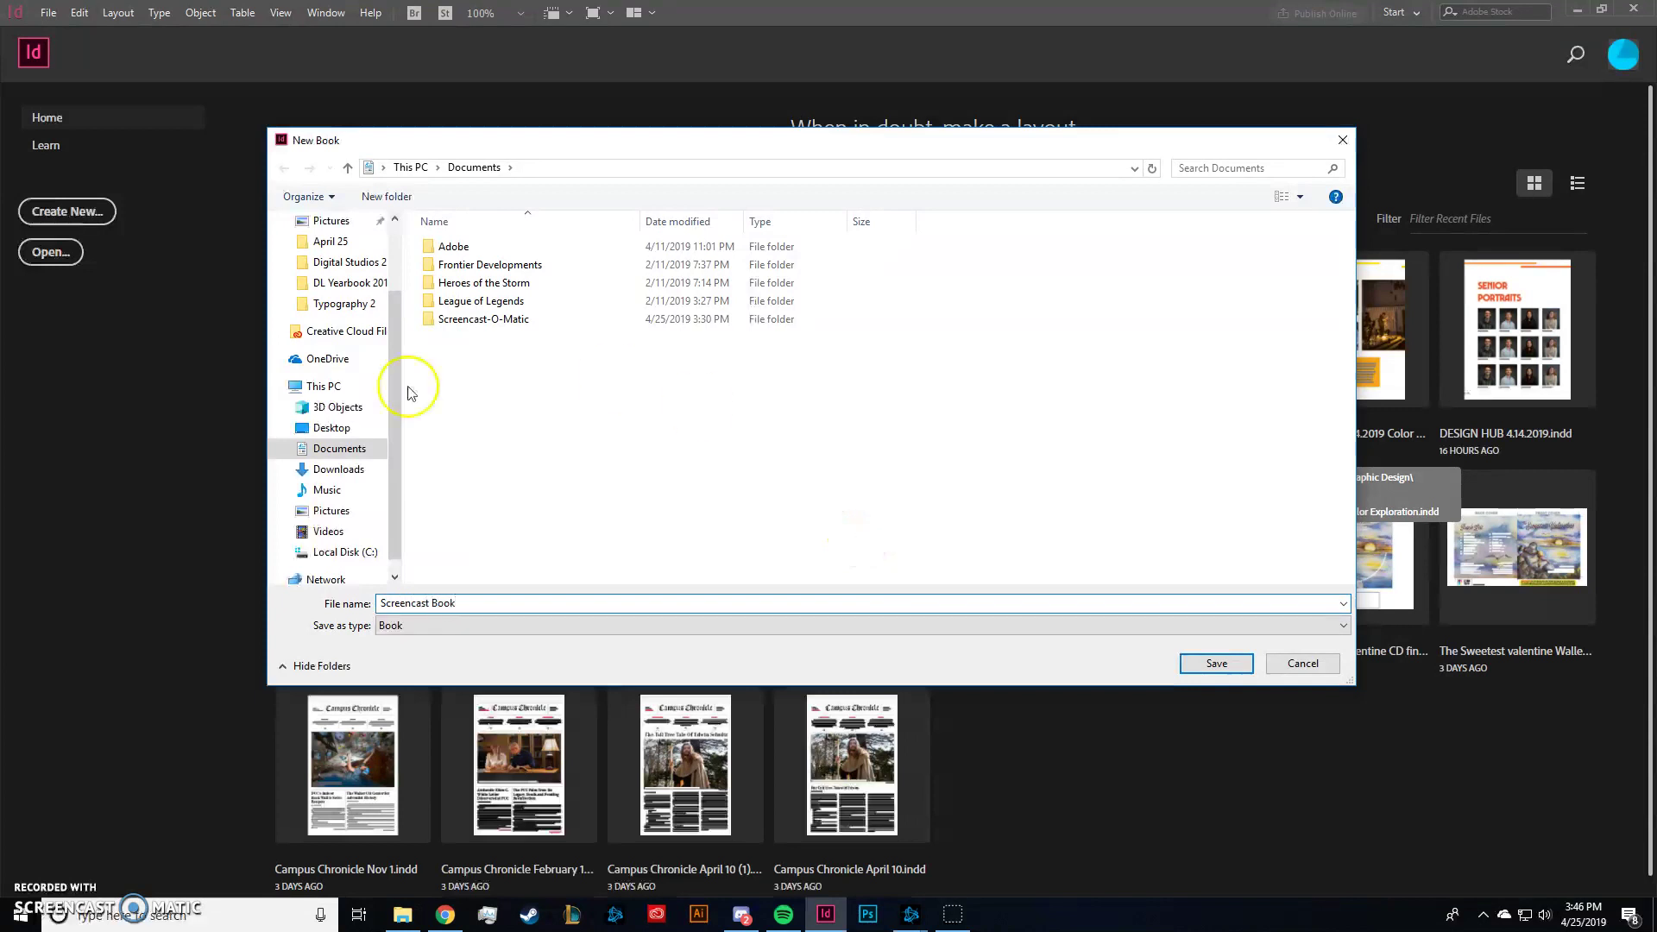
pyautogui.scroll(2, 341, 345)
pyautogui.click(345, 258)
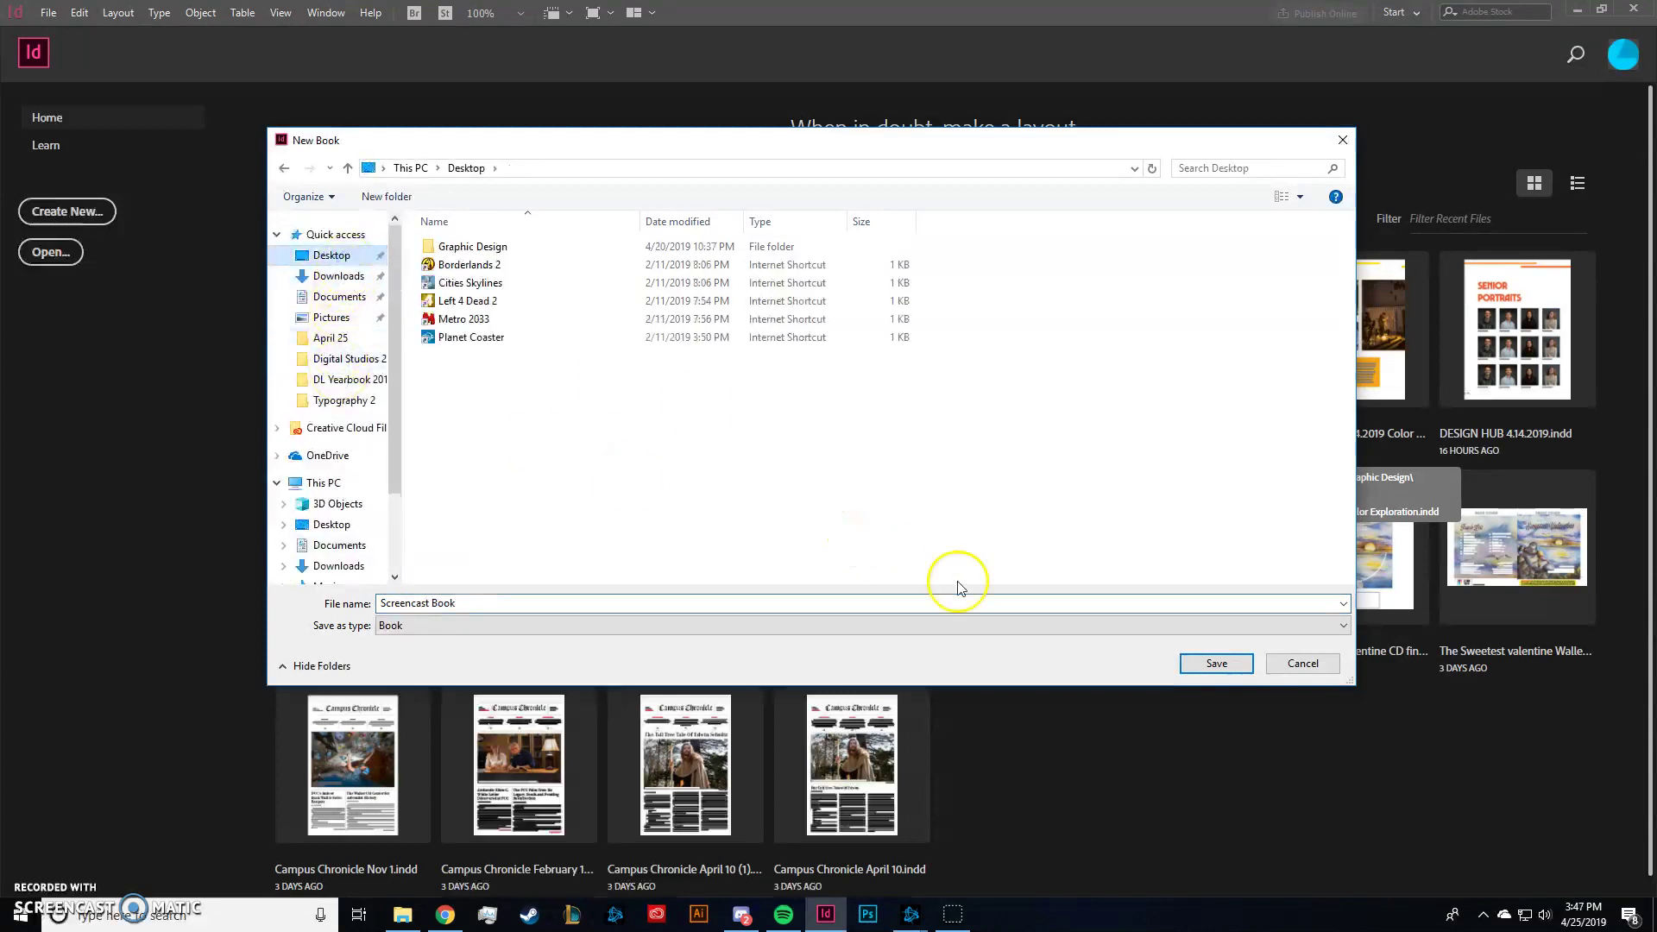
pyautogui.click(1216, 662)
pyautogui.moveTo(744, 358); pyautogui.dragTo(1250, 140)
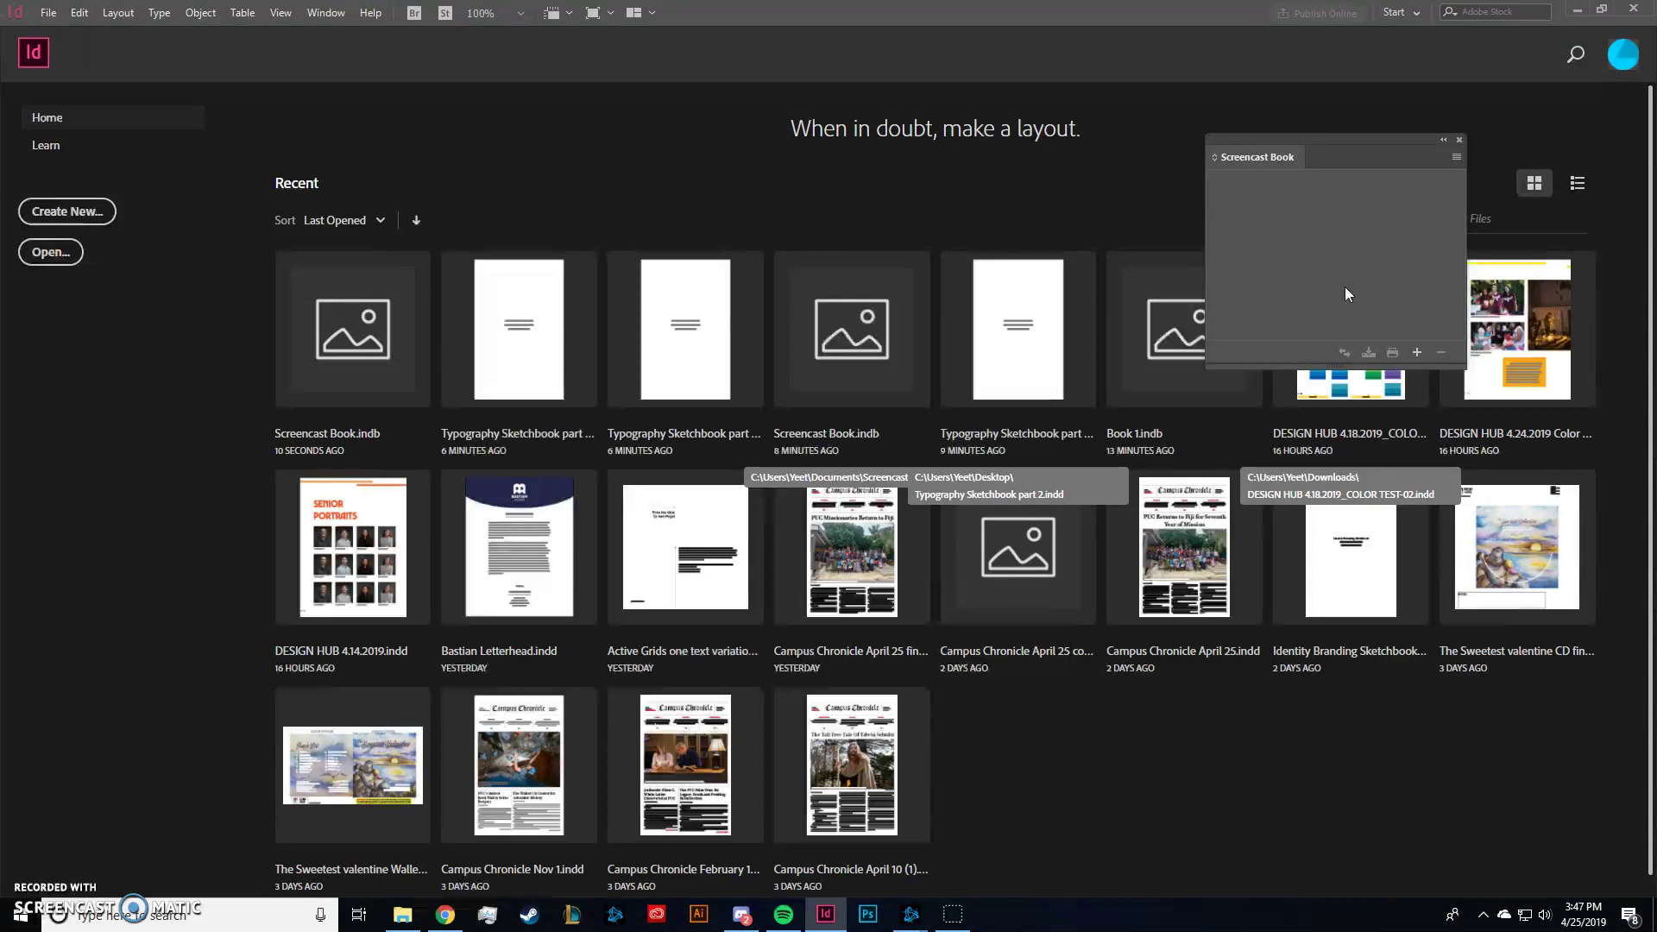
# - Add the document Typography Sketchbook part 1 from the Typography 2 folder to Screencast Book
pyautogui.click(1416, 352)
pyautogui.moveTo(662, 140); pyautogui.dragTo(661, 187)
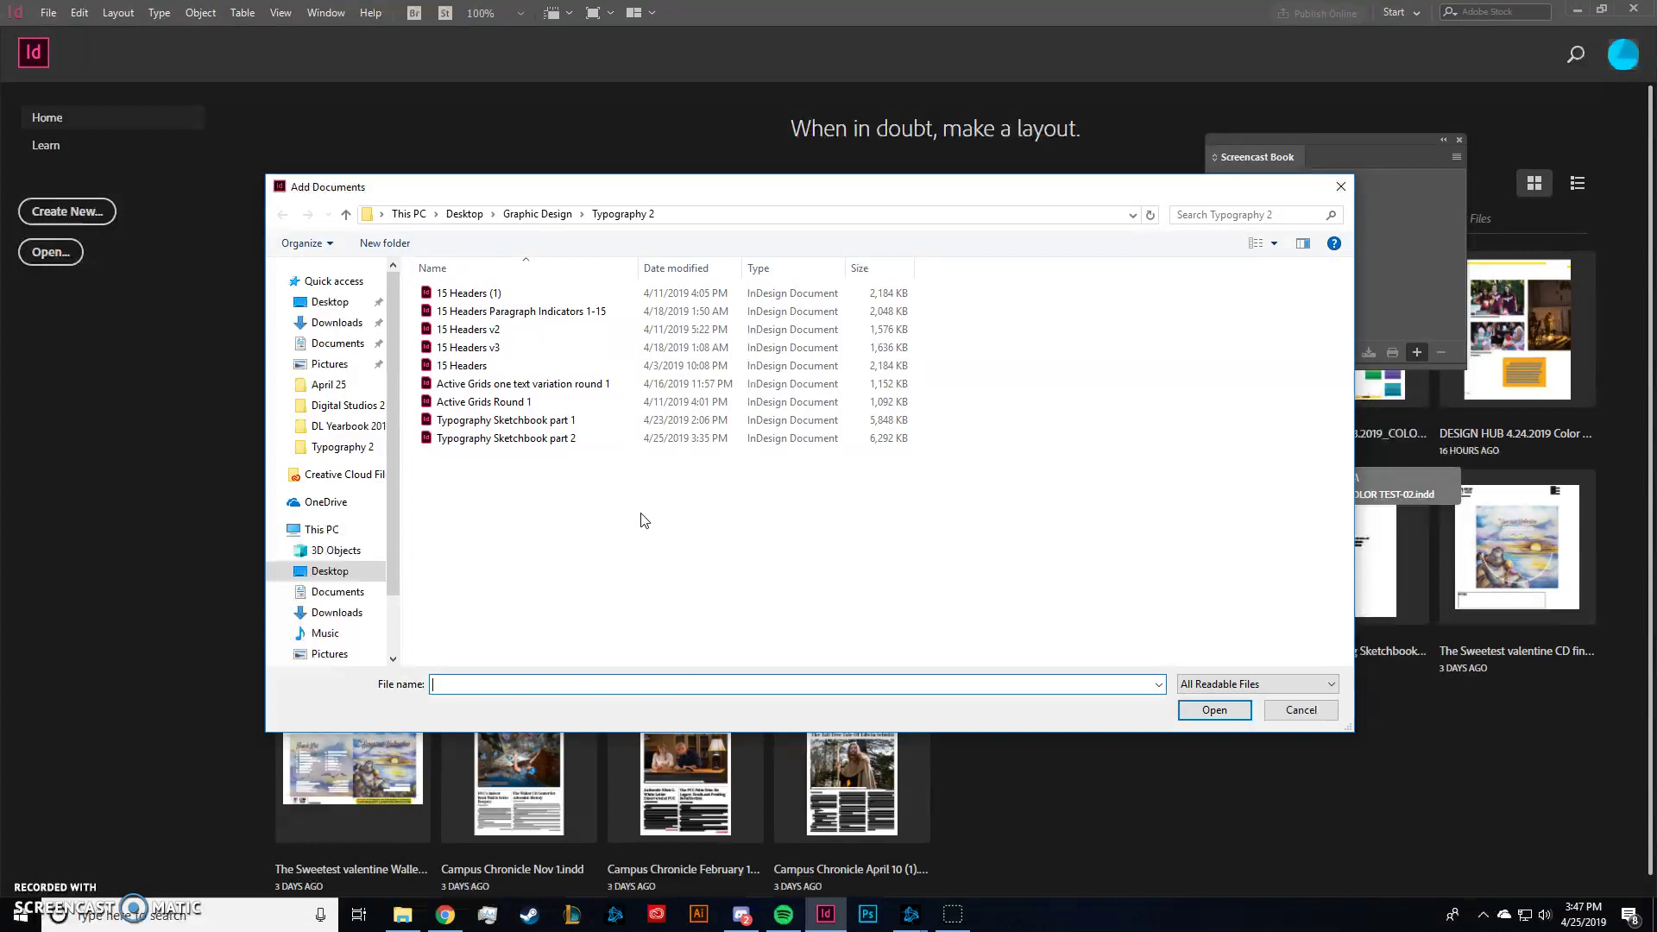
pyautogui.click(549, 422)
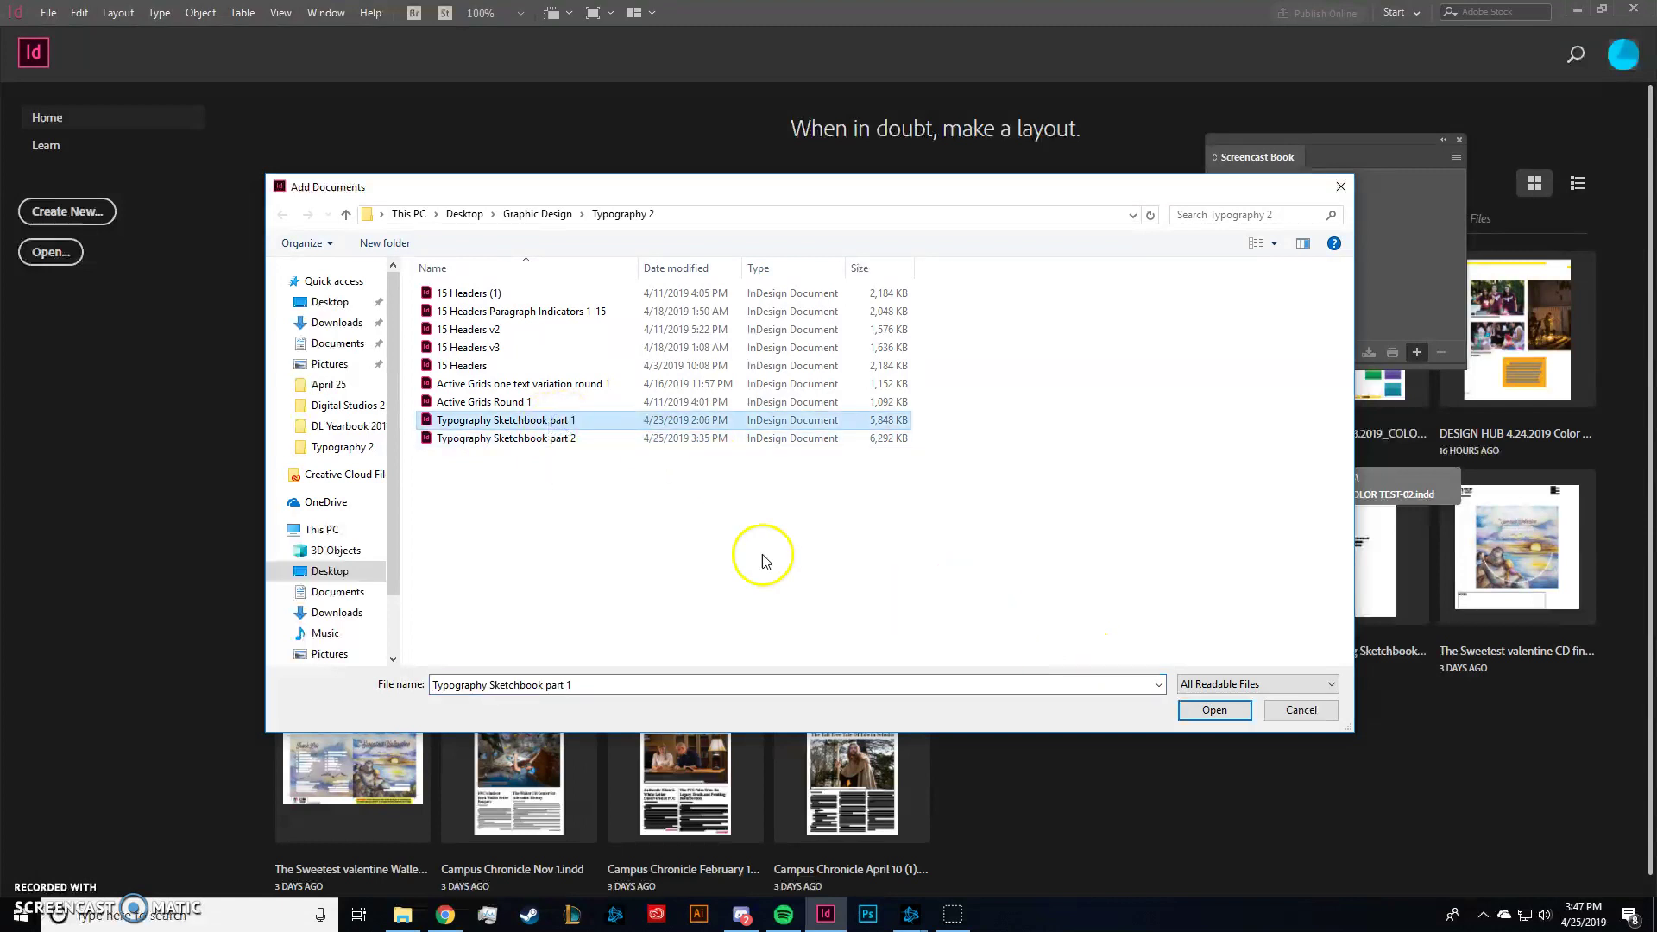
pyautogui.click(1189, 707)
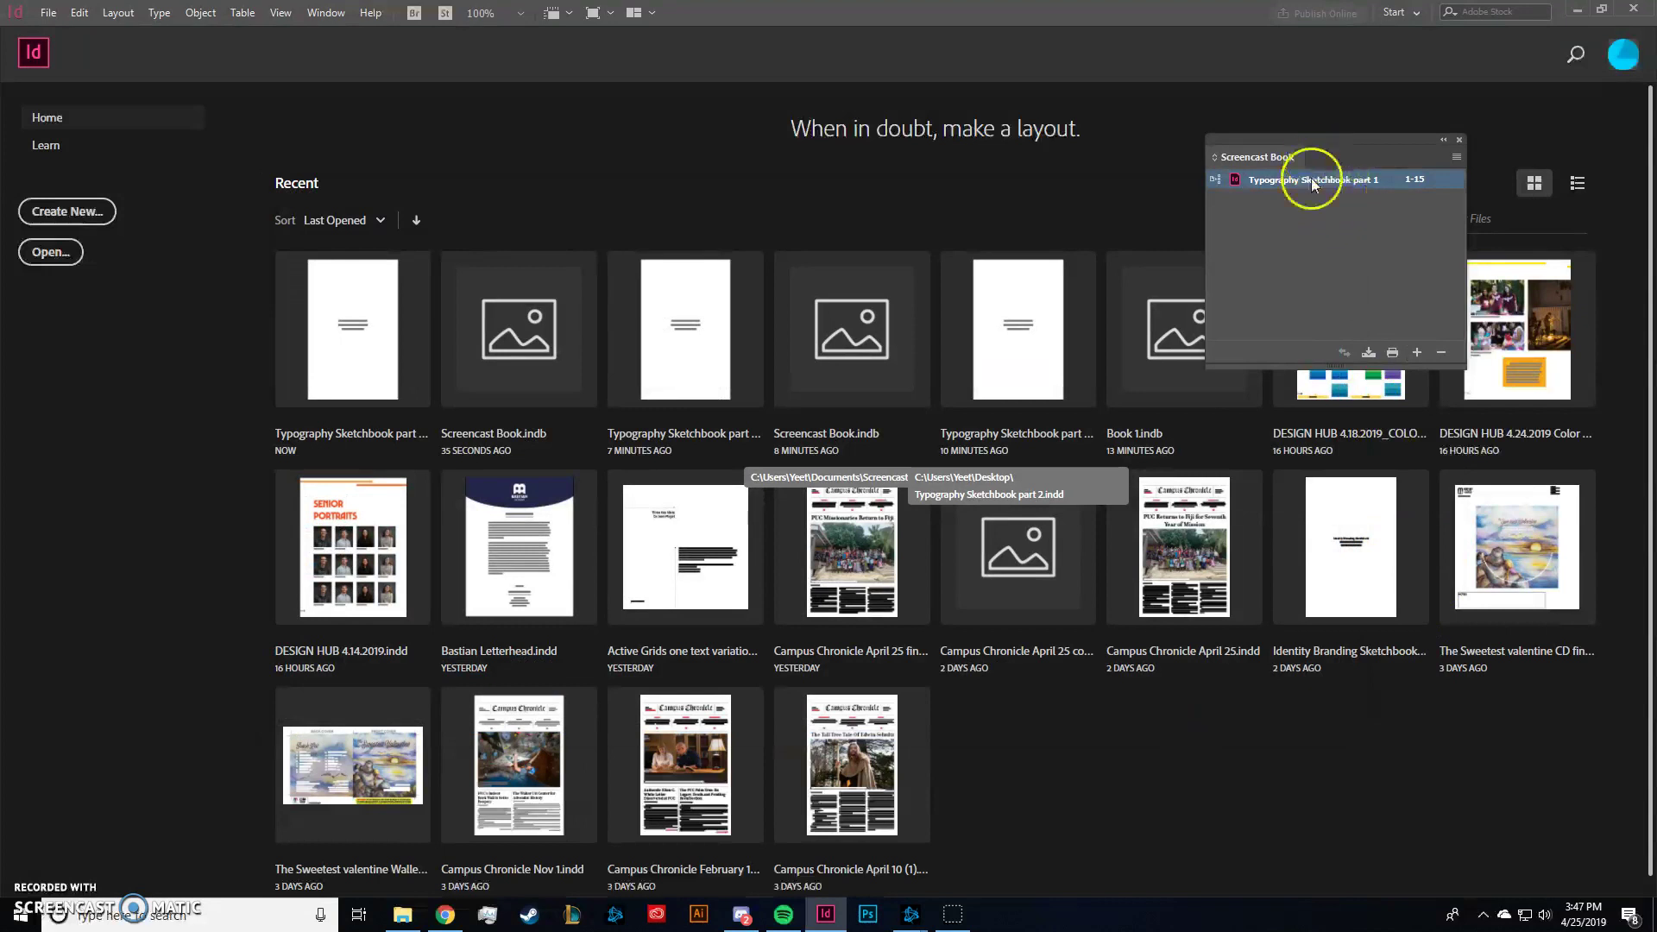
# - Open Typography Sketchbook part 1 from the book and look through its pages
pyautogui.doubleClick(1347, 180)
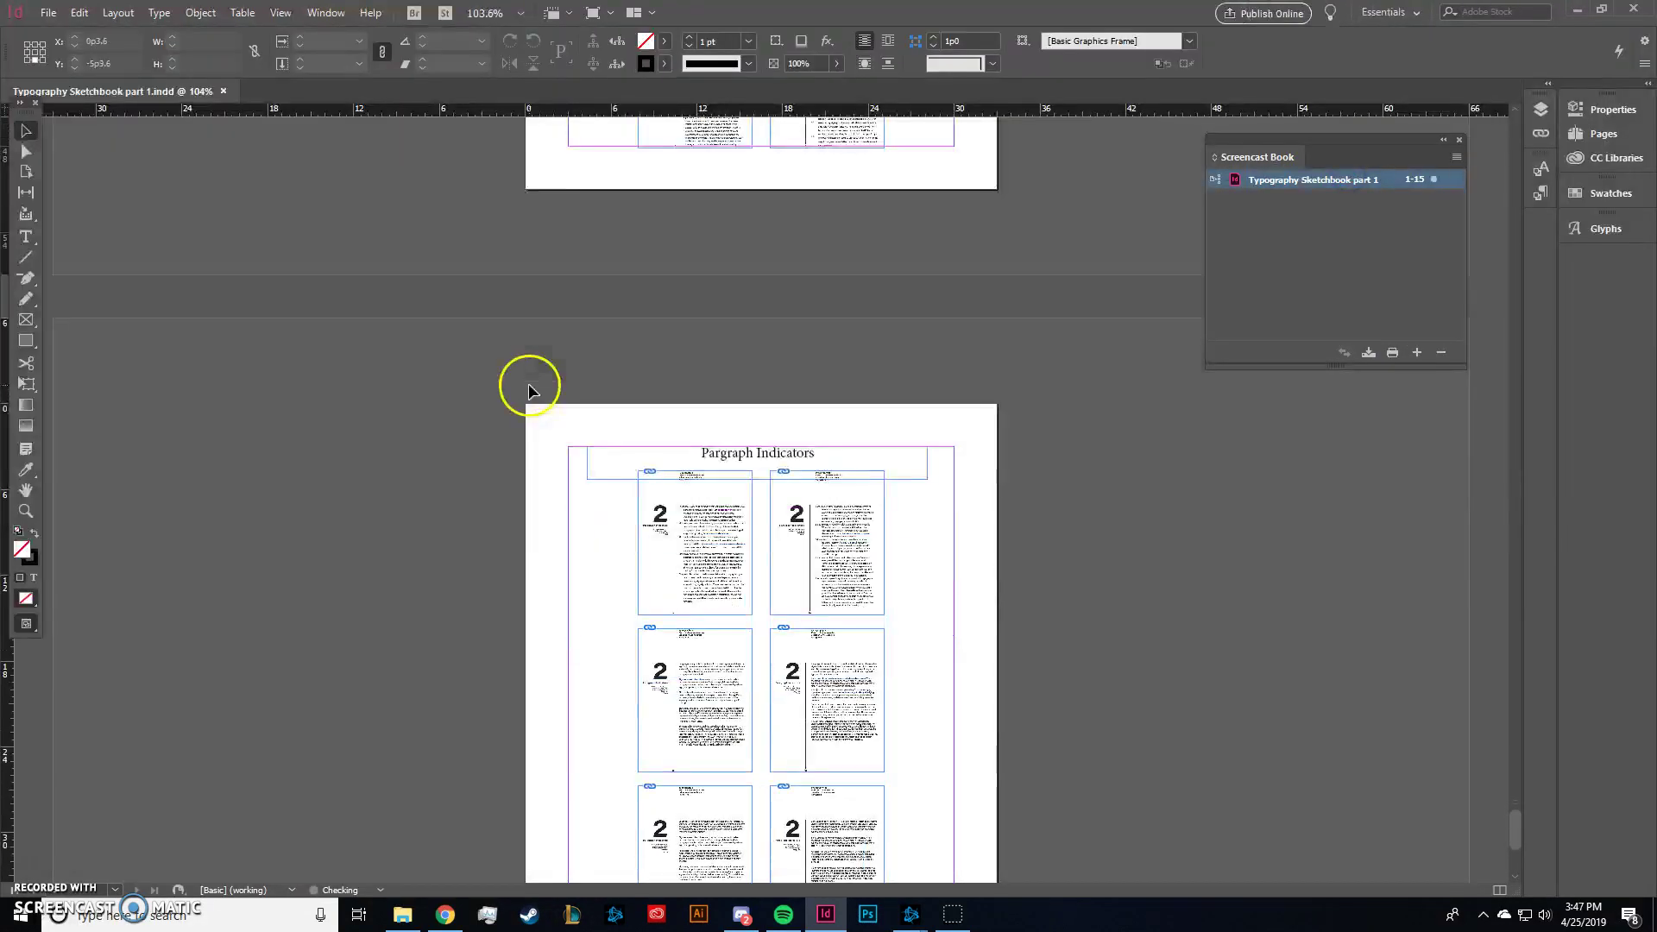
pyautogui.scroll(3, 1497, 683)
pyautogui.moveTo(1519, 831)
pyautogui.mouseDown()
pyautogui.moveTo(1516, 436)
pyautogui.moveTo(1486, 211)
pyautogui.moveTo(1080, 274)
pyautogui.mouseUp()
pyautogui.scroll(3, 677, 371)
pyautogui.moveTo(1523, 166); pyautogui.dragTo(1517, 841)
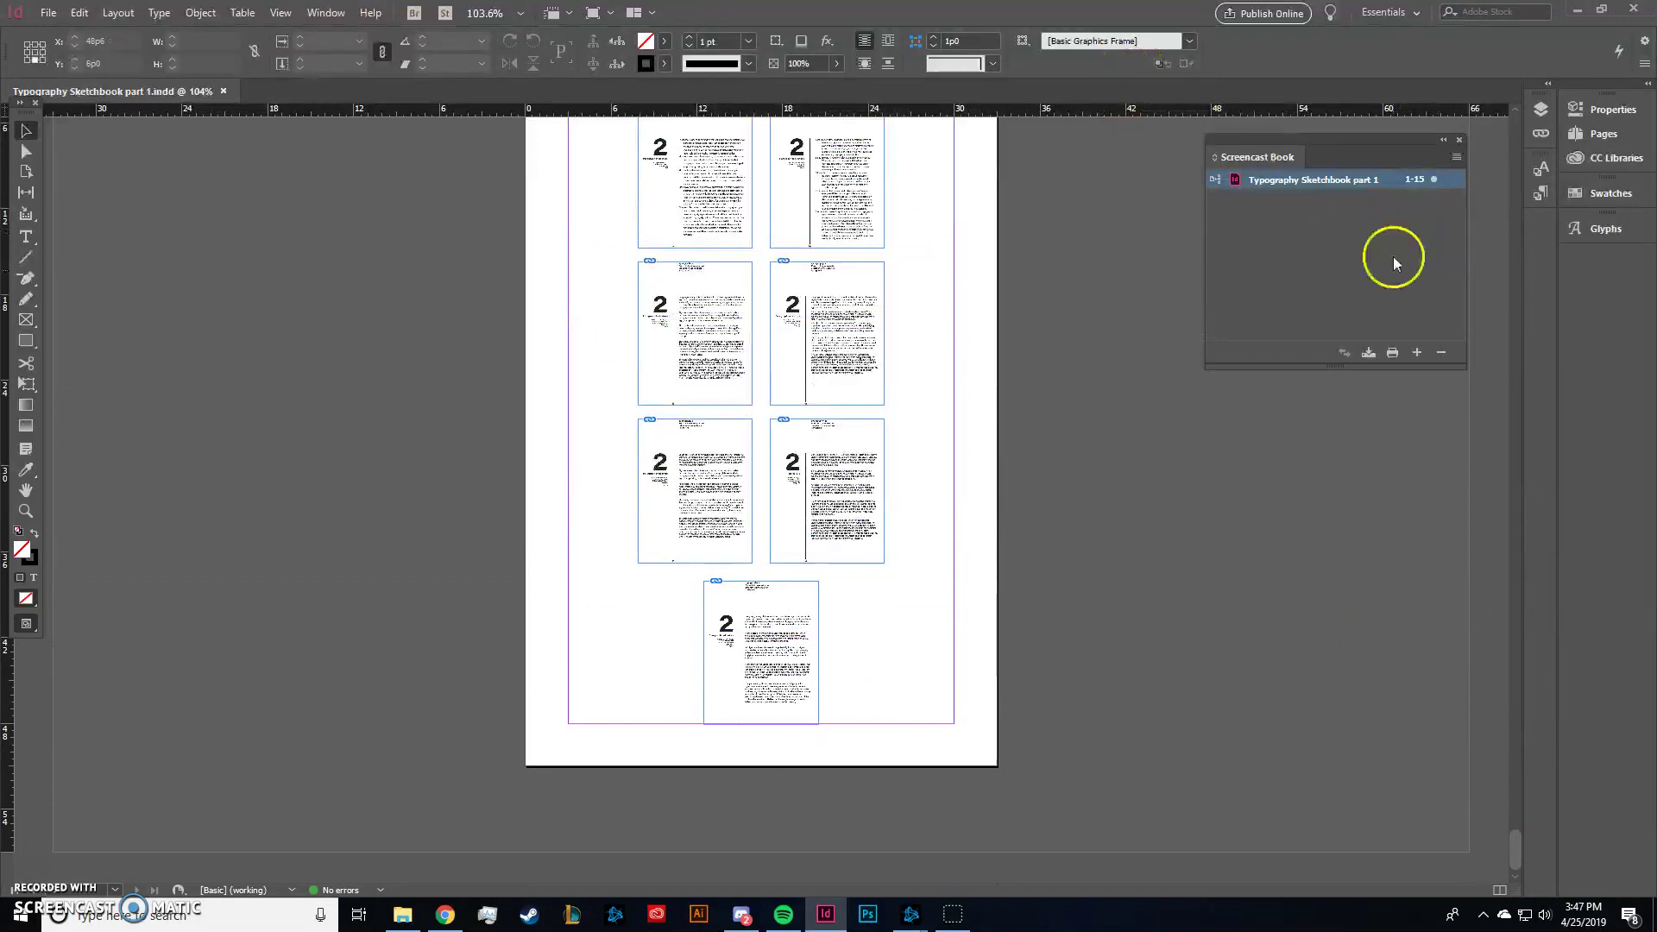
# - Add the document Typography Sketchbook part 2 from the Typography 2 folder to Screencast Book
pyautogui.click(1416, 352)
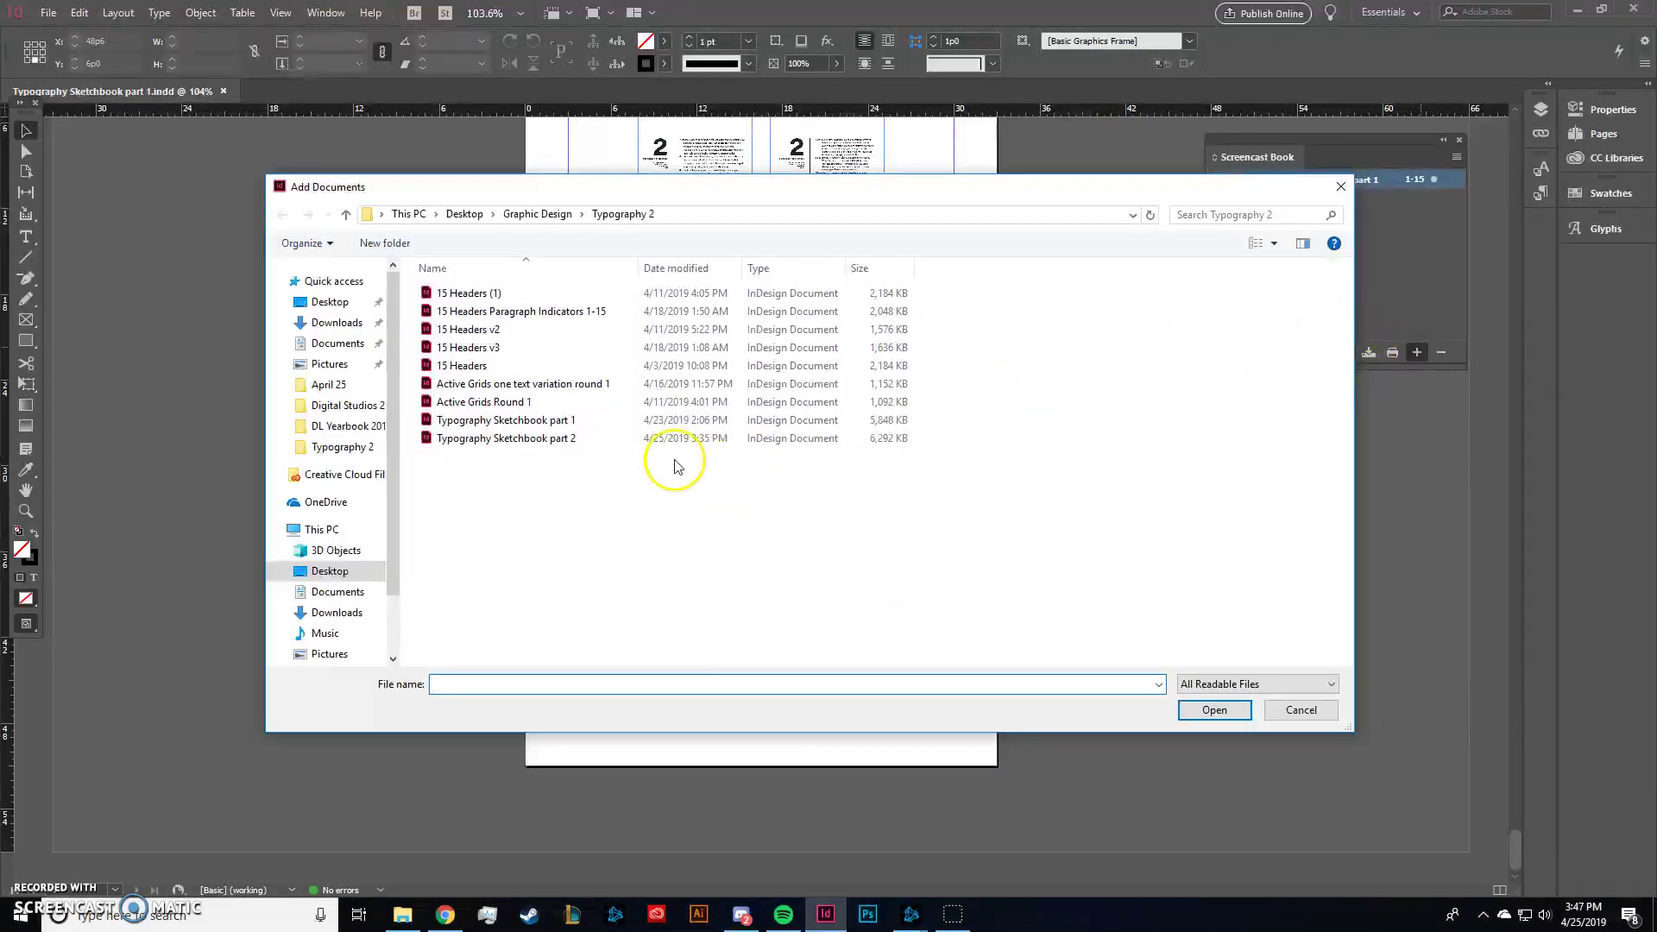
pyautogui.click(574, 439)
pyautogui.click(1215, 713)
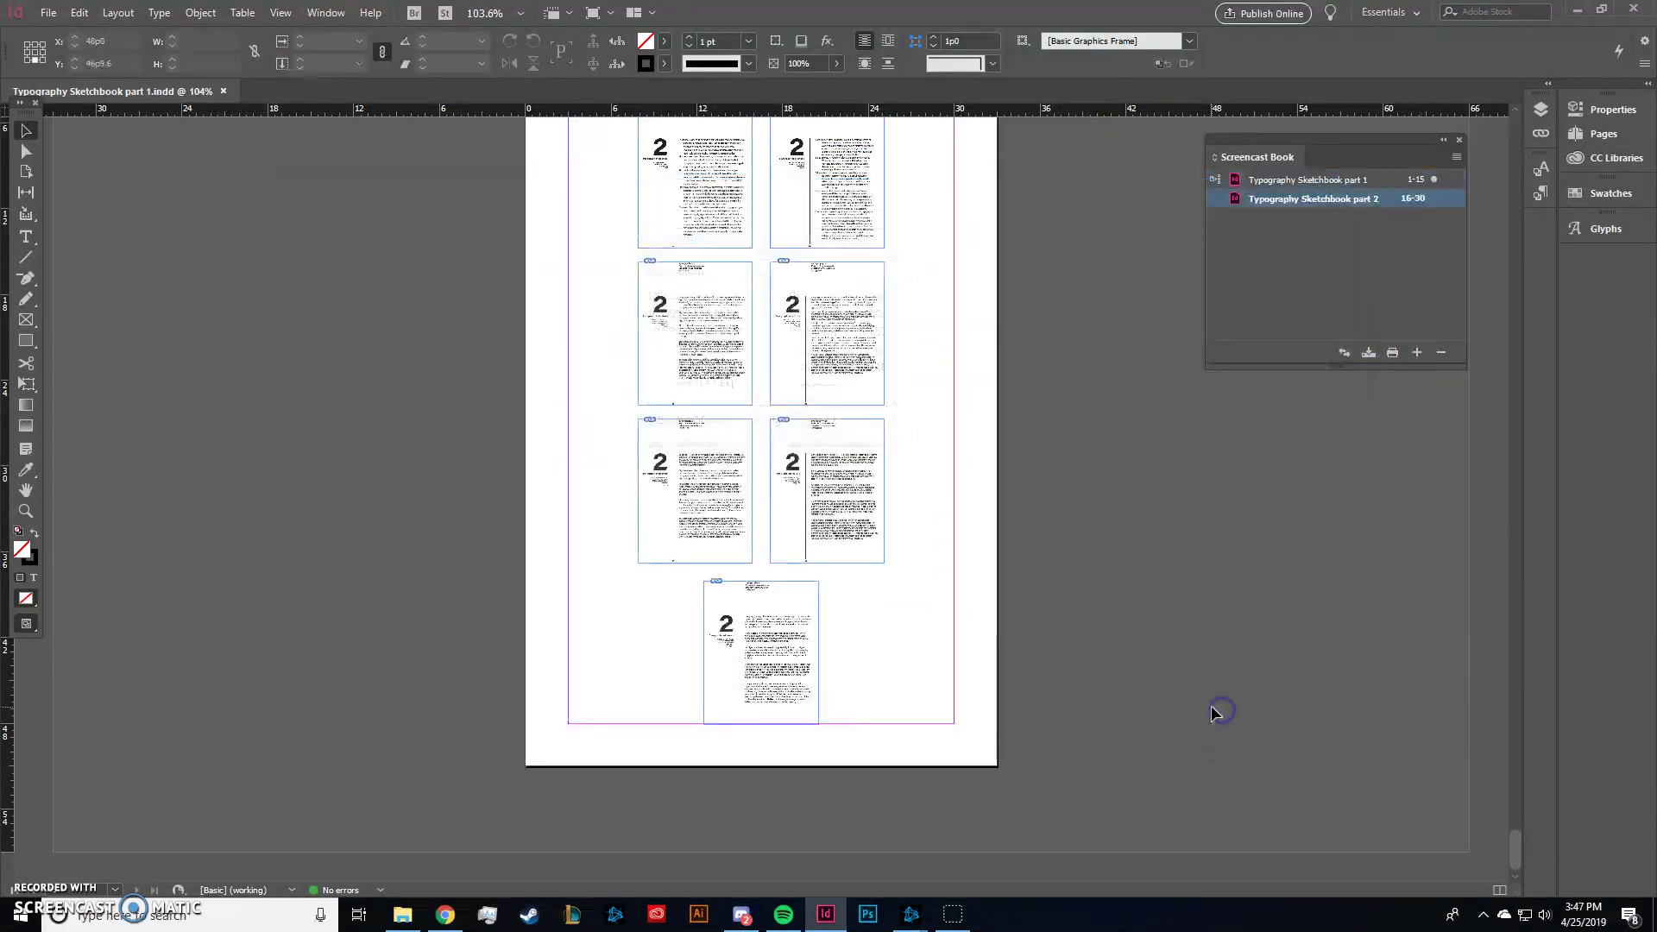
# - Open Typography Sketchbook part 2 from the book and examine its pages and both documents' page ranges
pyautogui.doubleClick(1342, 200)
pyautogui.moveTo(1514, 790); pyautogui.dragTo(1504, 304)
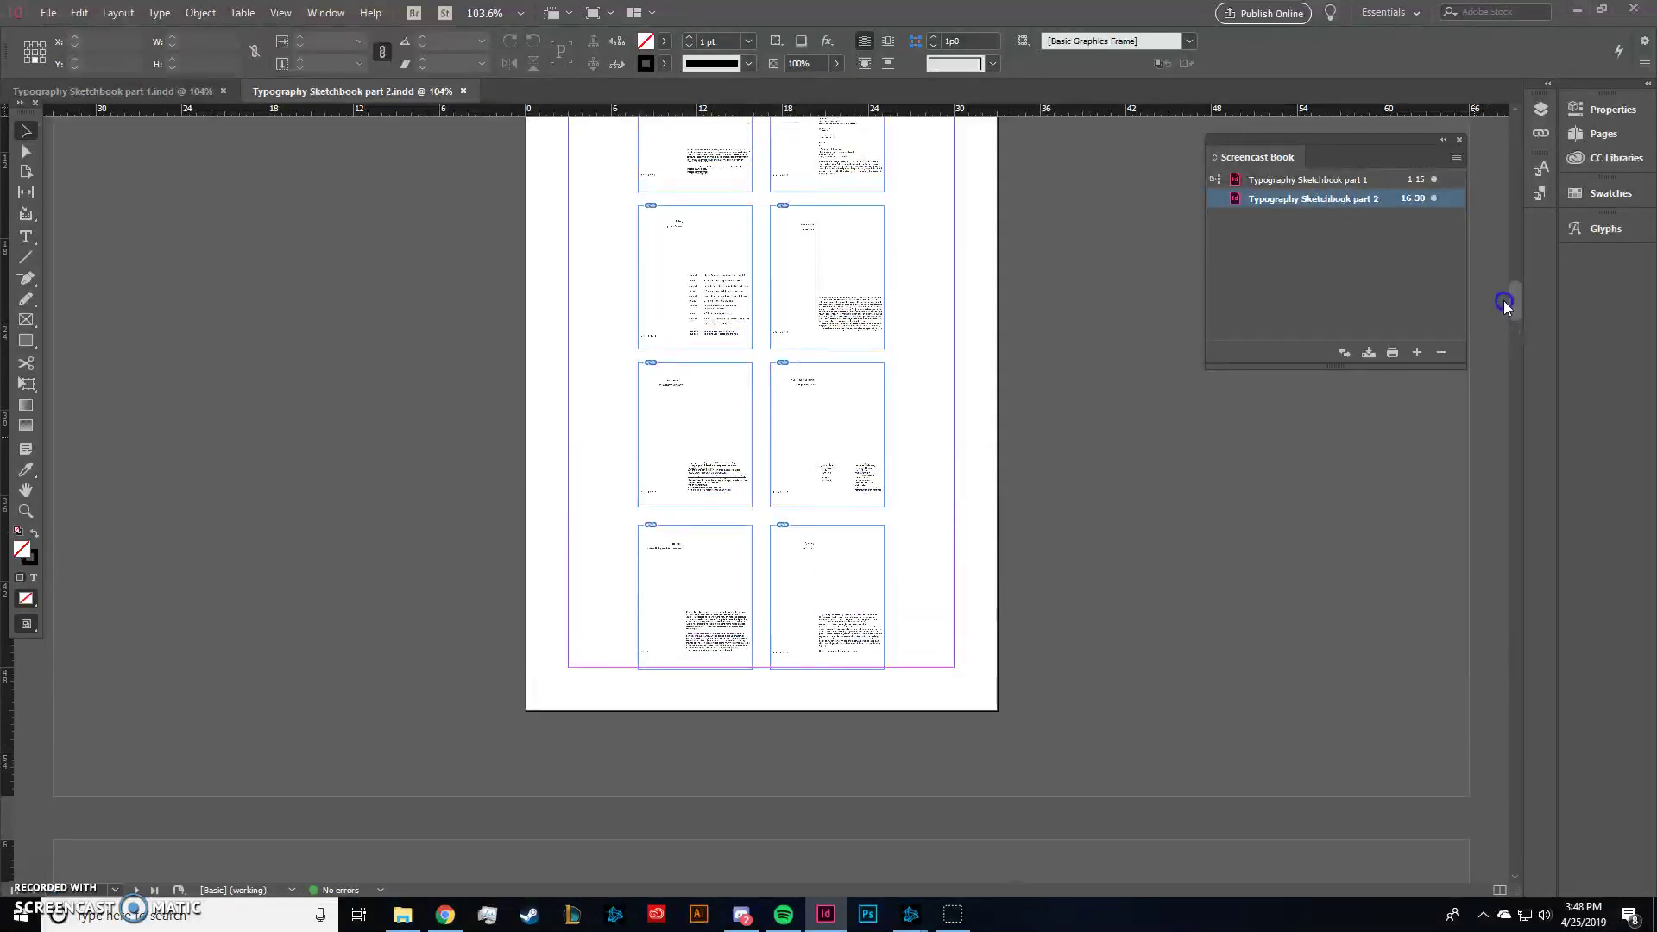
pyautogui.click(1415, 177)
pyautogui.click(1384, 201)
pyautogui.moveTo(1515, 302); pyautogui.dragTo(1517, 262)
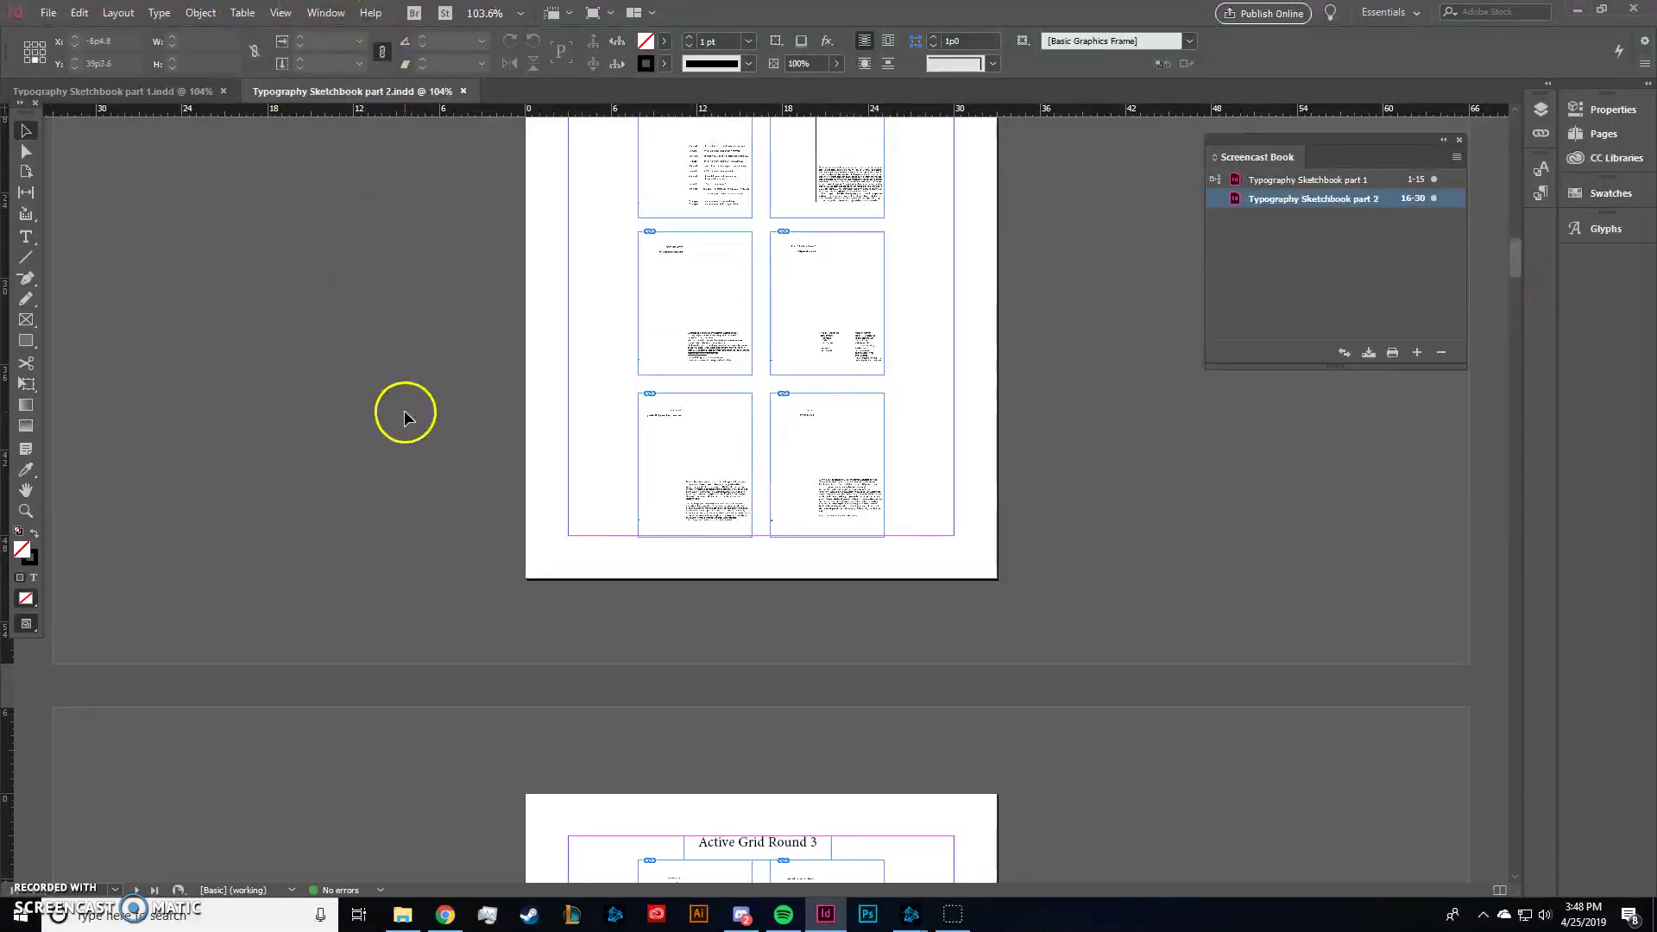
# - Review the document numbering options of Typography Sketchbook part 1 and accept Automatic Page Numbering
pyautogui.click(1408, 180)
pyautogui.doubleClick(1408, 180)
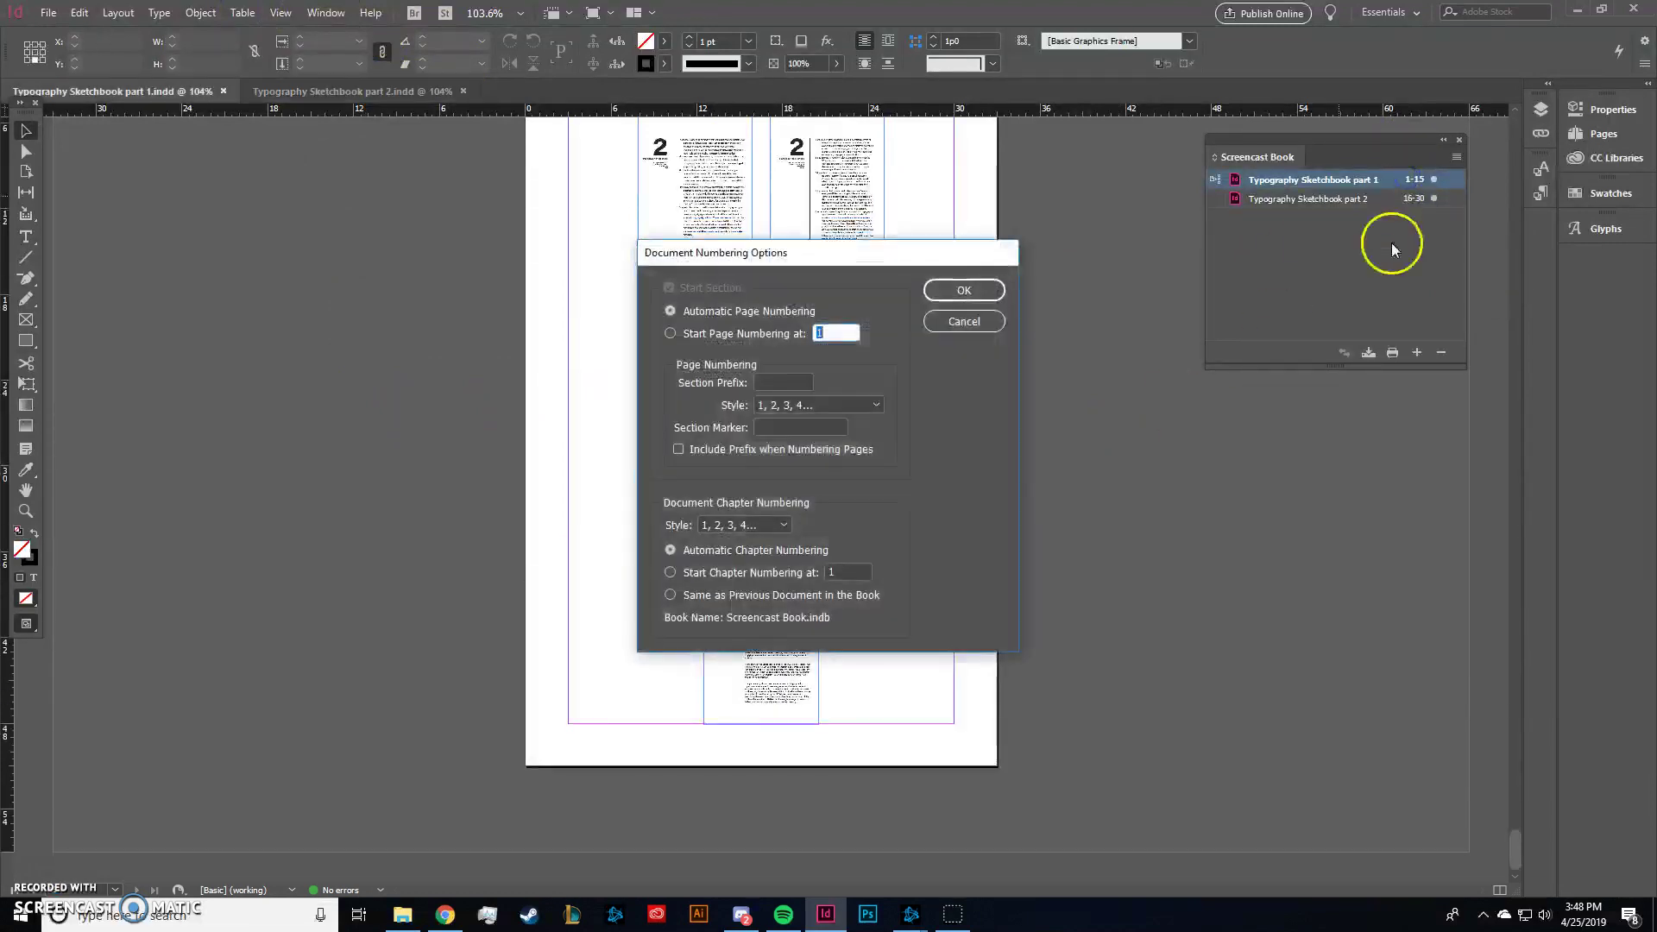
pyautogui.click(975, 286)
# - On the left page of part 1's A-Master, draw a text frame about 5p0 by 4p1 in the lower-left margin corner containing "1"
pyautogui.click(1583, 139)
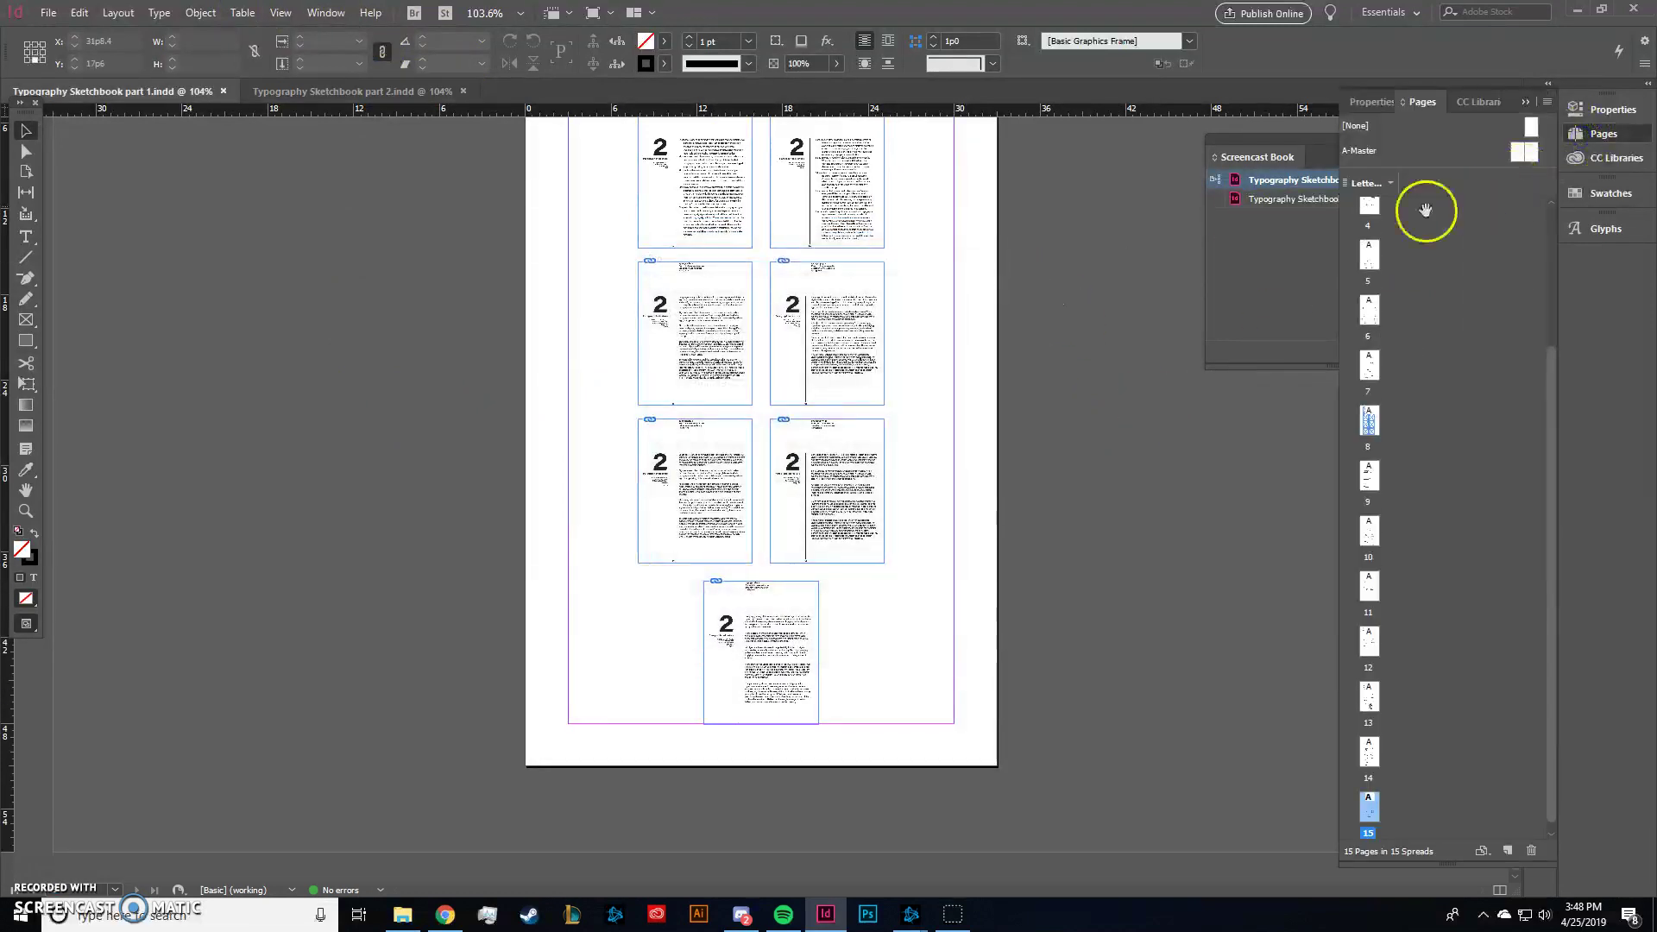
pyautogui.doubleClick(1527, 152)
pyautogui.click(26, 237)
pyautogui.moveTo(529, 673); pyautogui.dragTo(598, 732)
pyautogui.hotkey('ctrl', 'alt', 'shift', 'n')
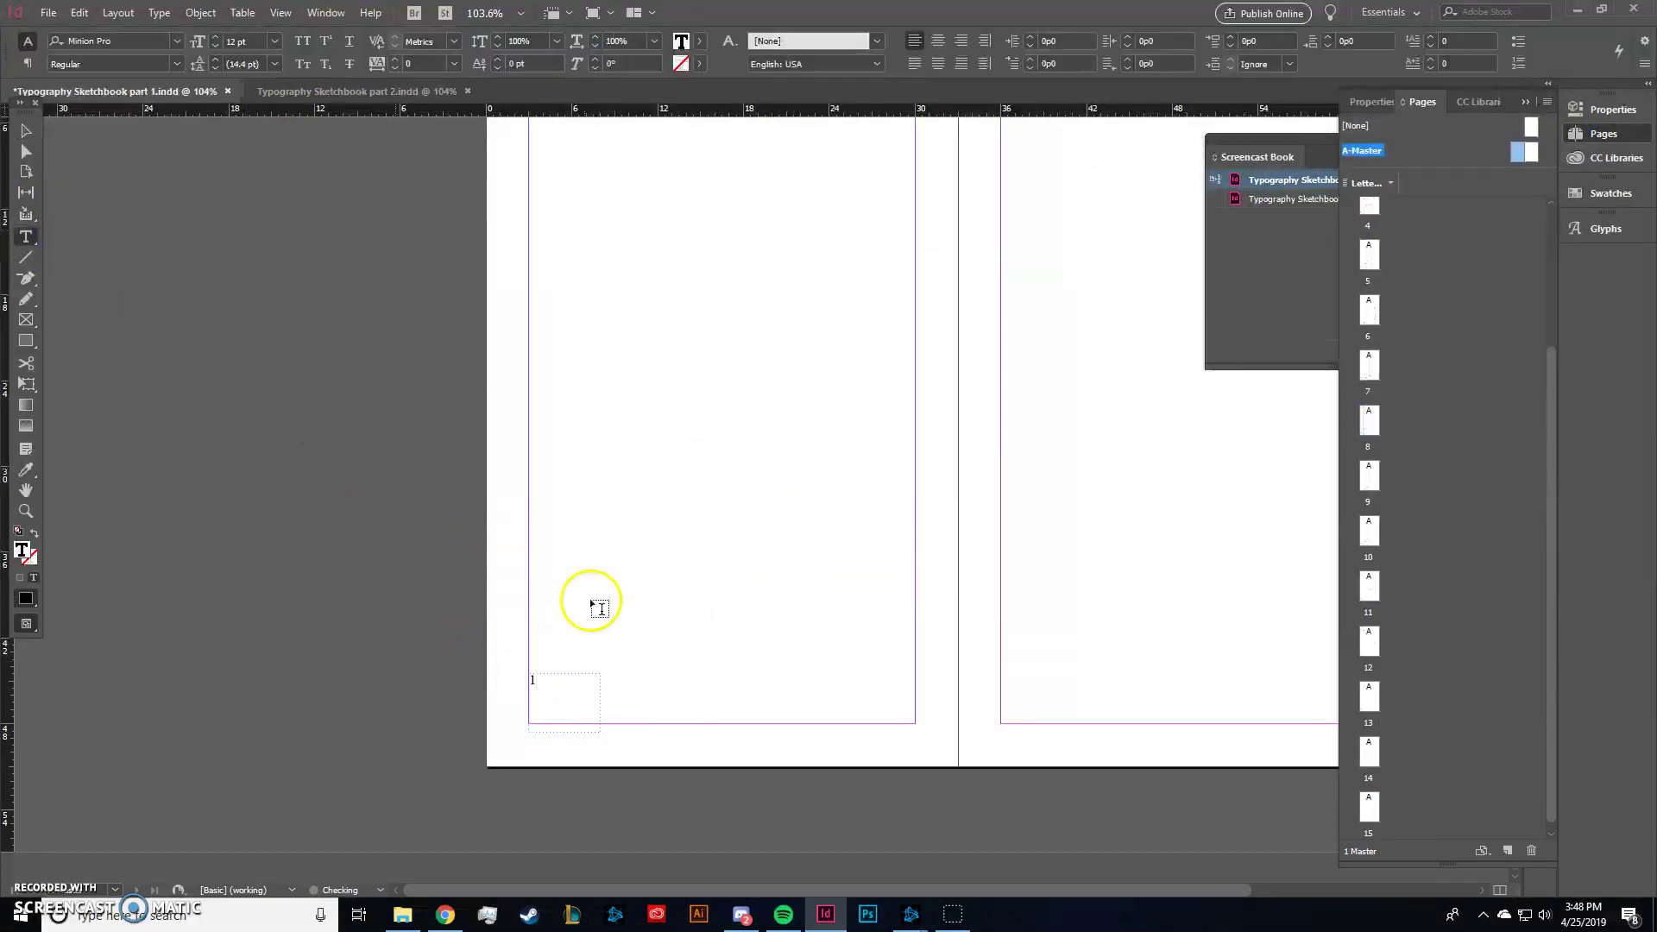
# - Replace the "1" in the A-Master text frame with a Current Page Number marker
pyautogui.doubleClick(533, 679)
pyautogui.click(172, 12)
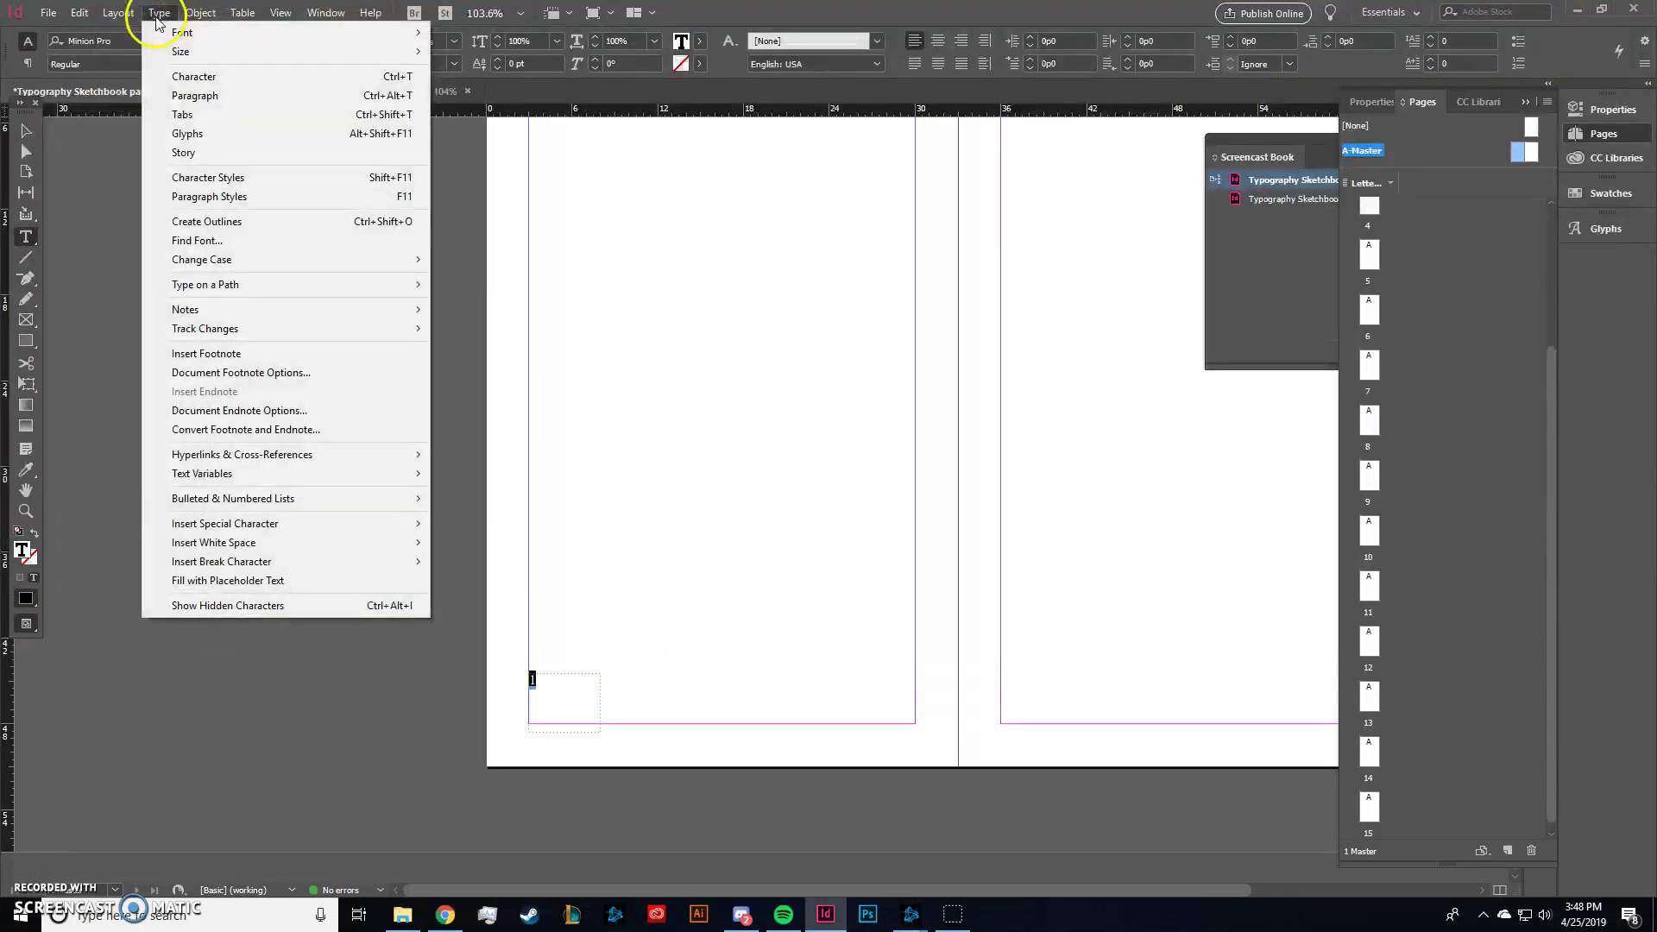
pyautogui.moveTo(291, 531)
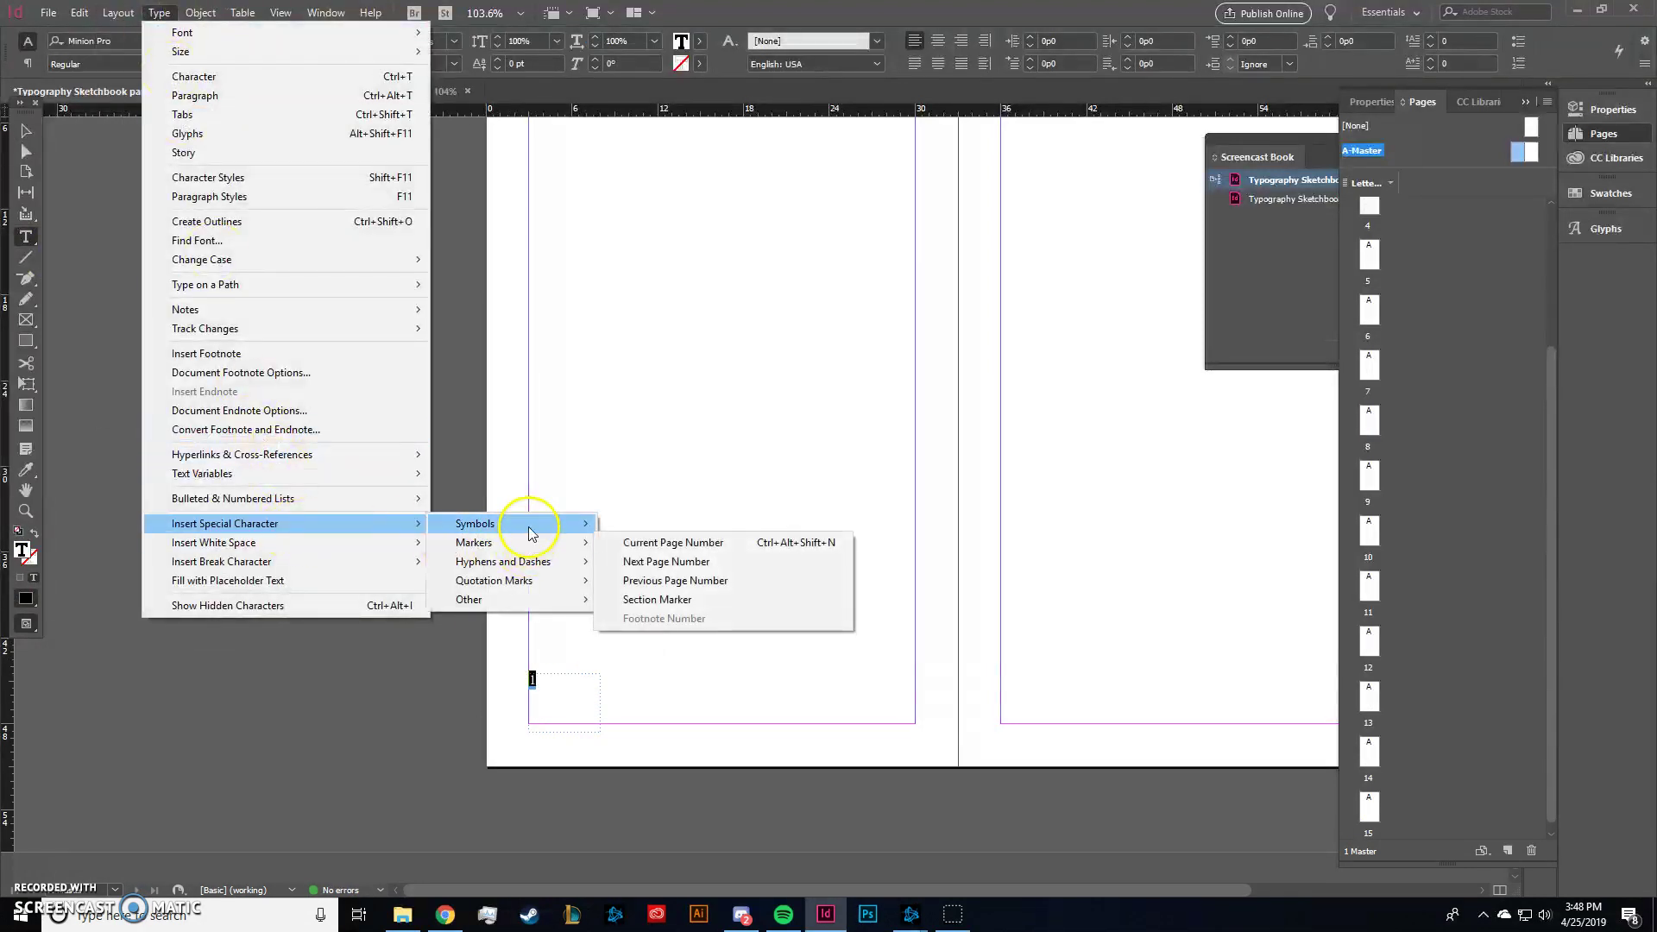
pyautogui.moveTo(536, 543)
pyautogui.click(604, 550)
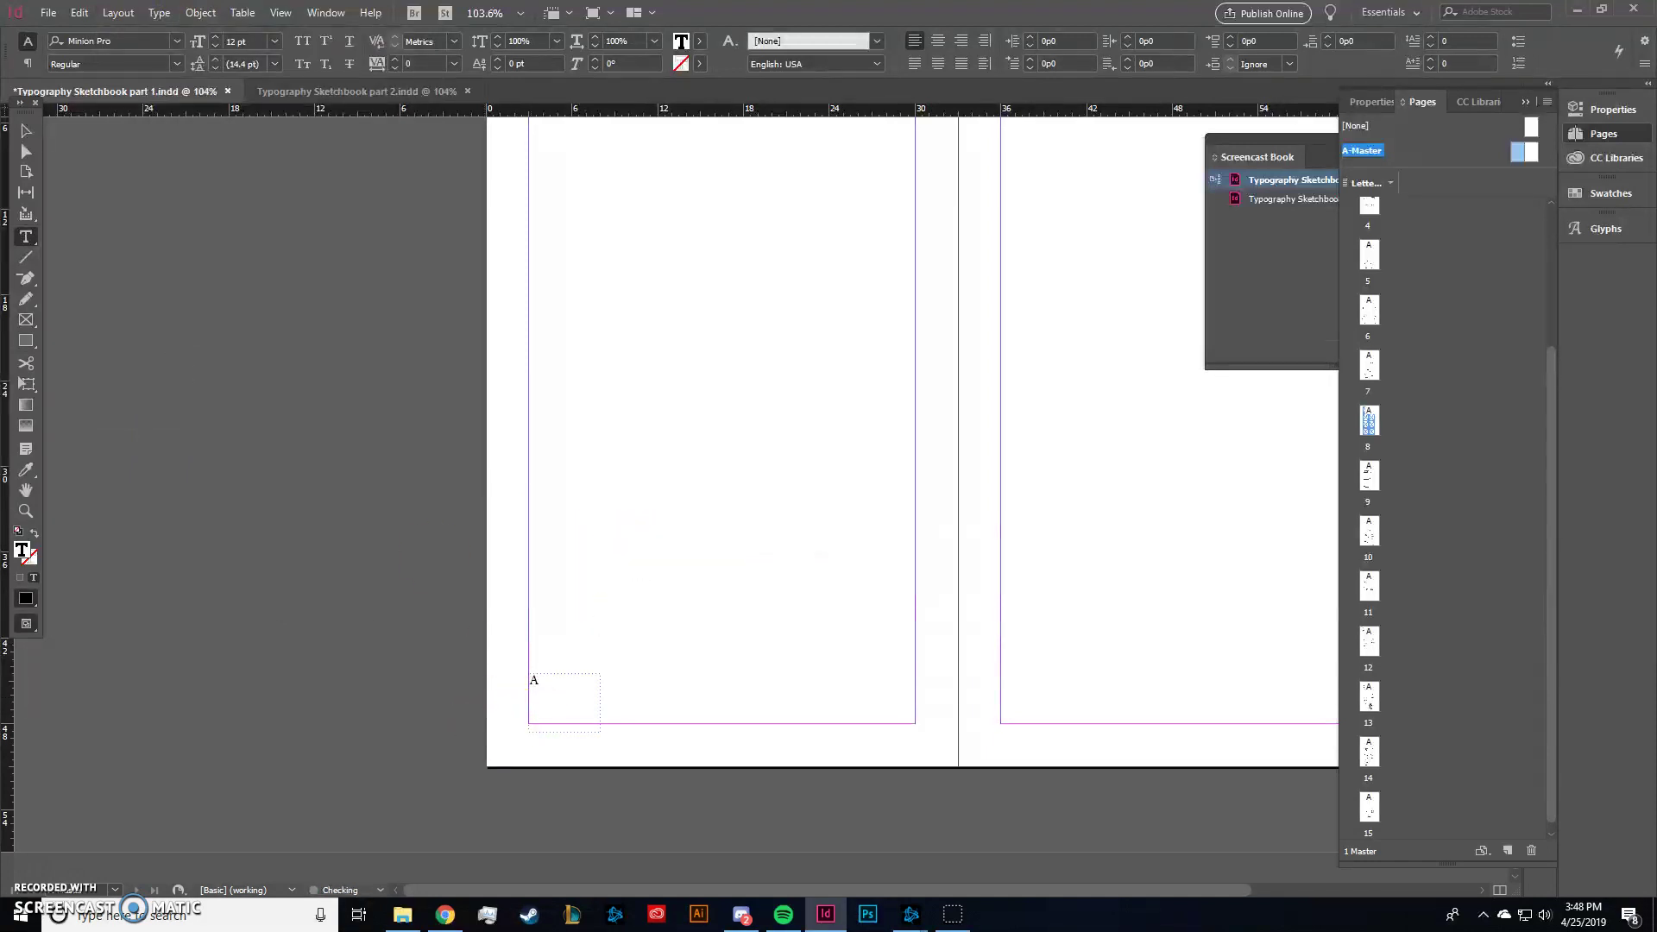
pyautogui.press('Escape')
# - Check the page numbers on pages 1, 2 and 15 of Typography Sketchbook part 1
pyautogui.scroll(3, 1394, 276)
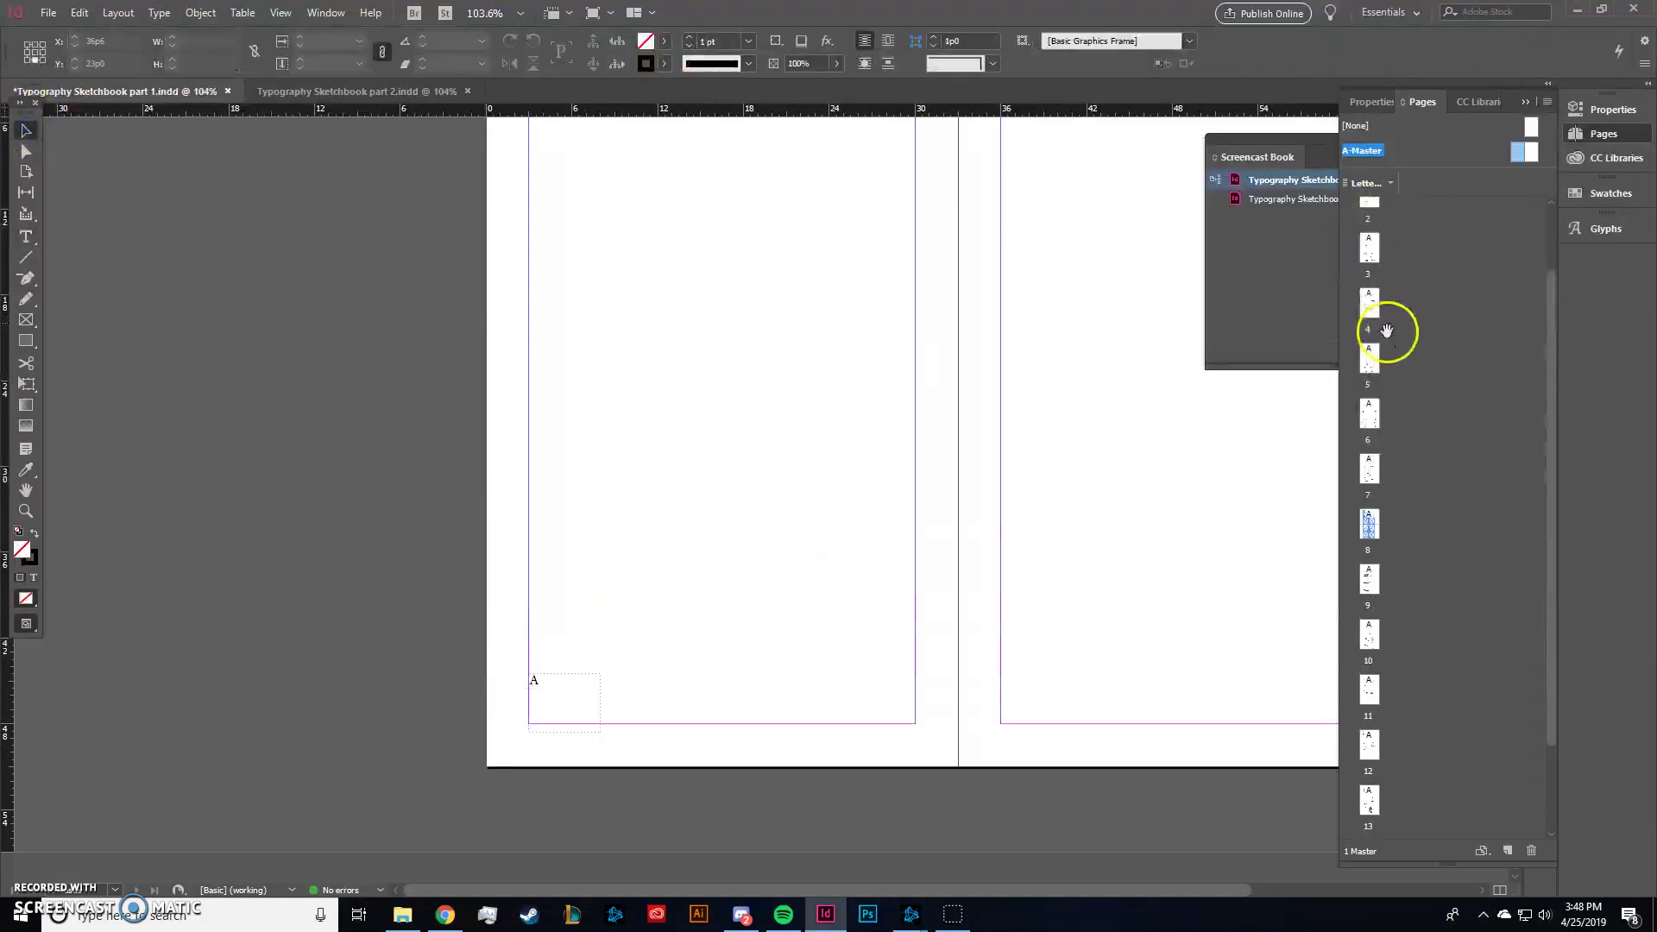
pyautogui.click(1370, 209)
pyautogui.doubleClick(1371, 210)
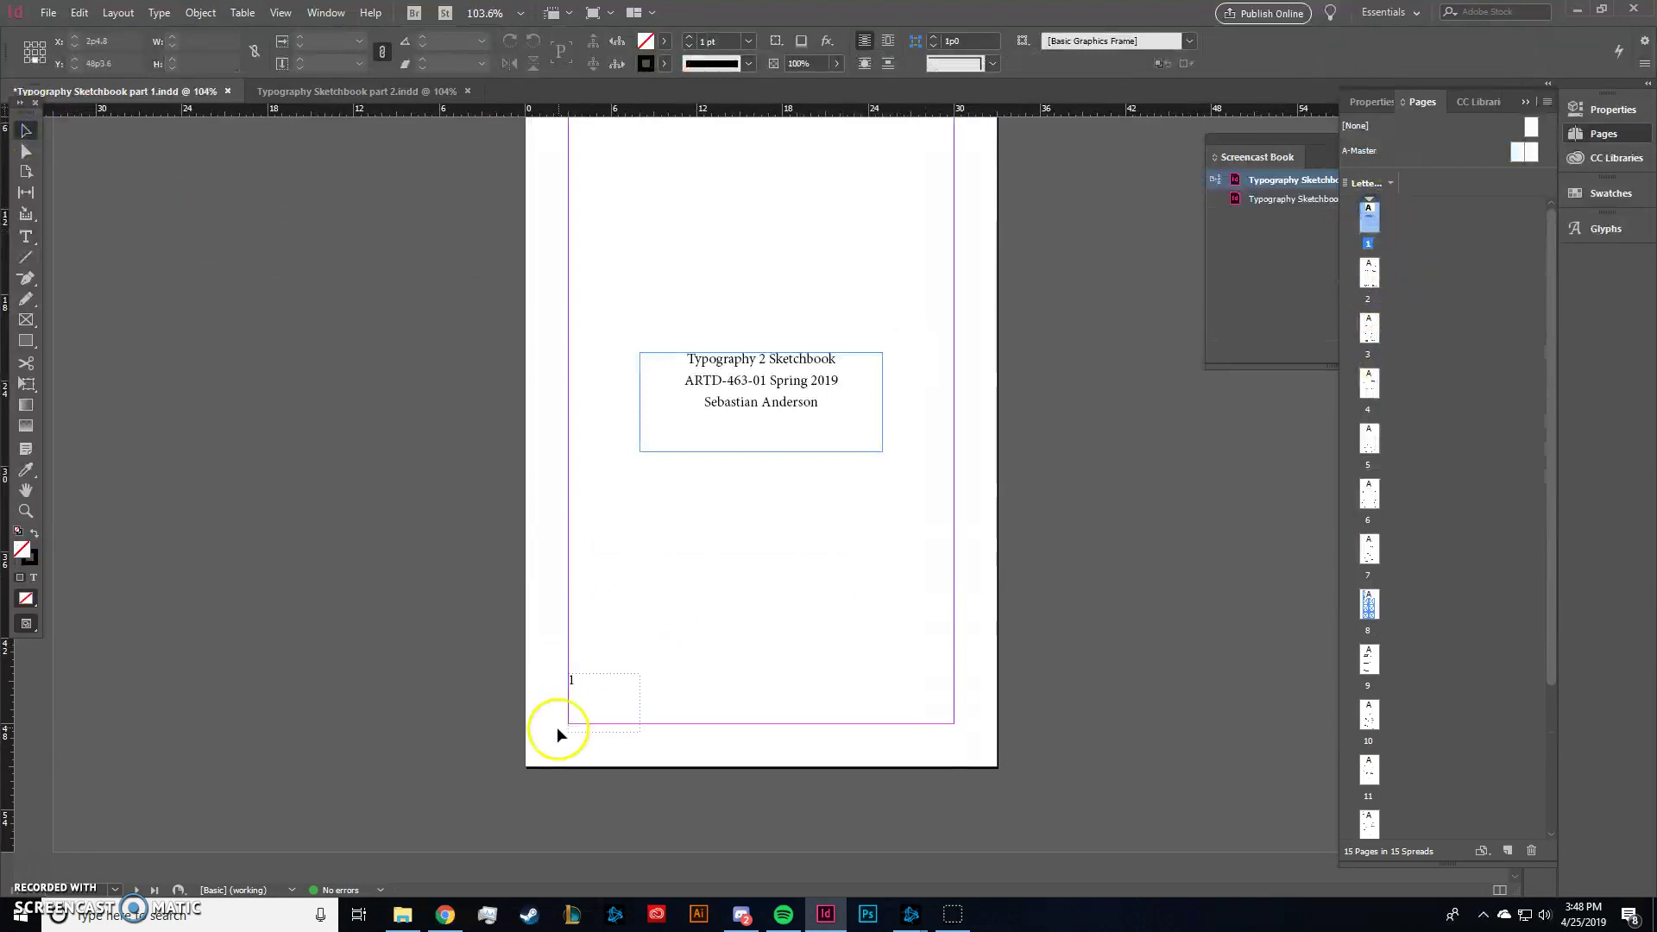
pyautogui.doubleClick(1372, 272)
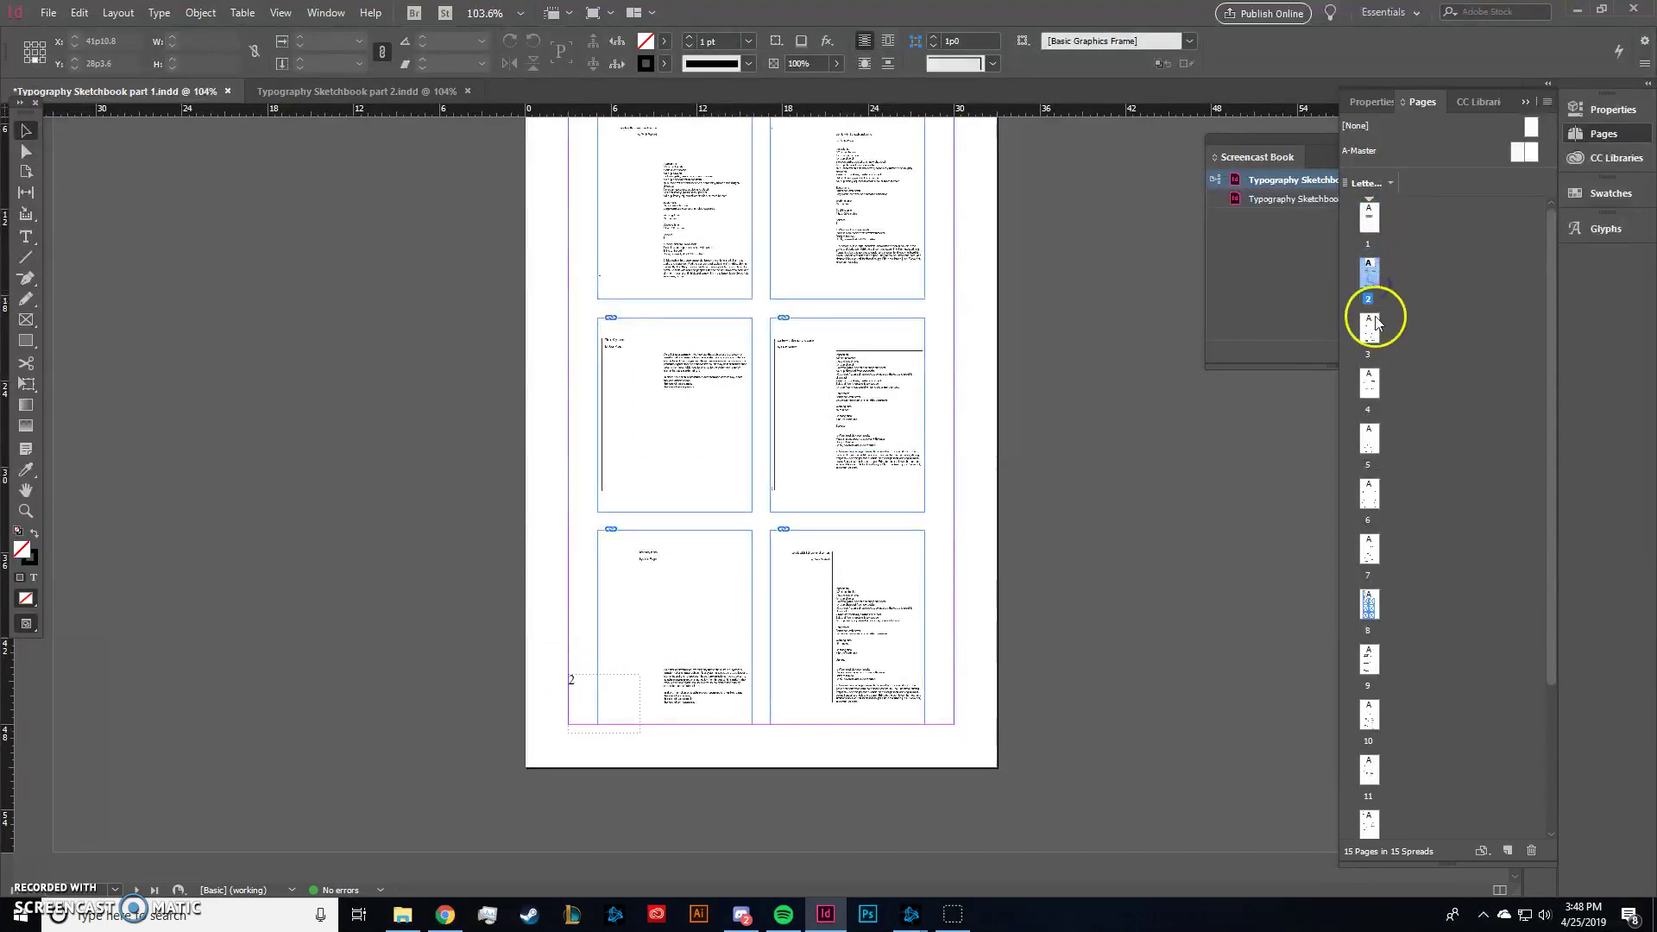
pyautogui.scroll(-4, 1359, 742)
pyautogui.doubleClick(1371, 804)
pyautogui.click(1526, 101)
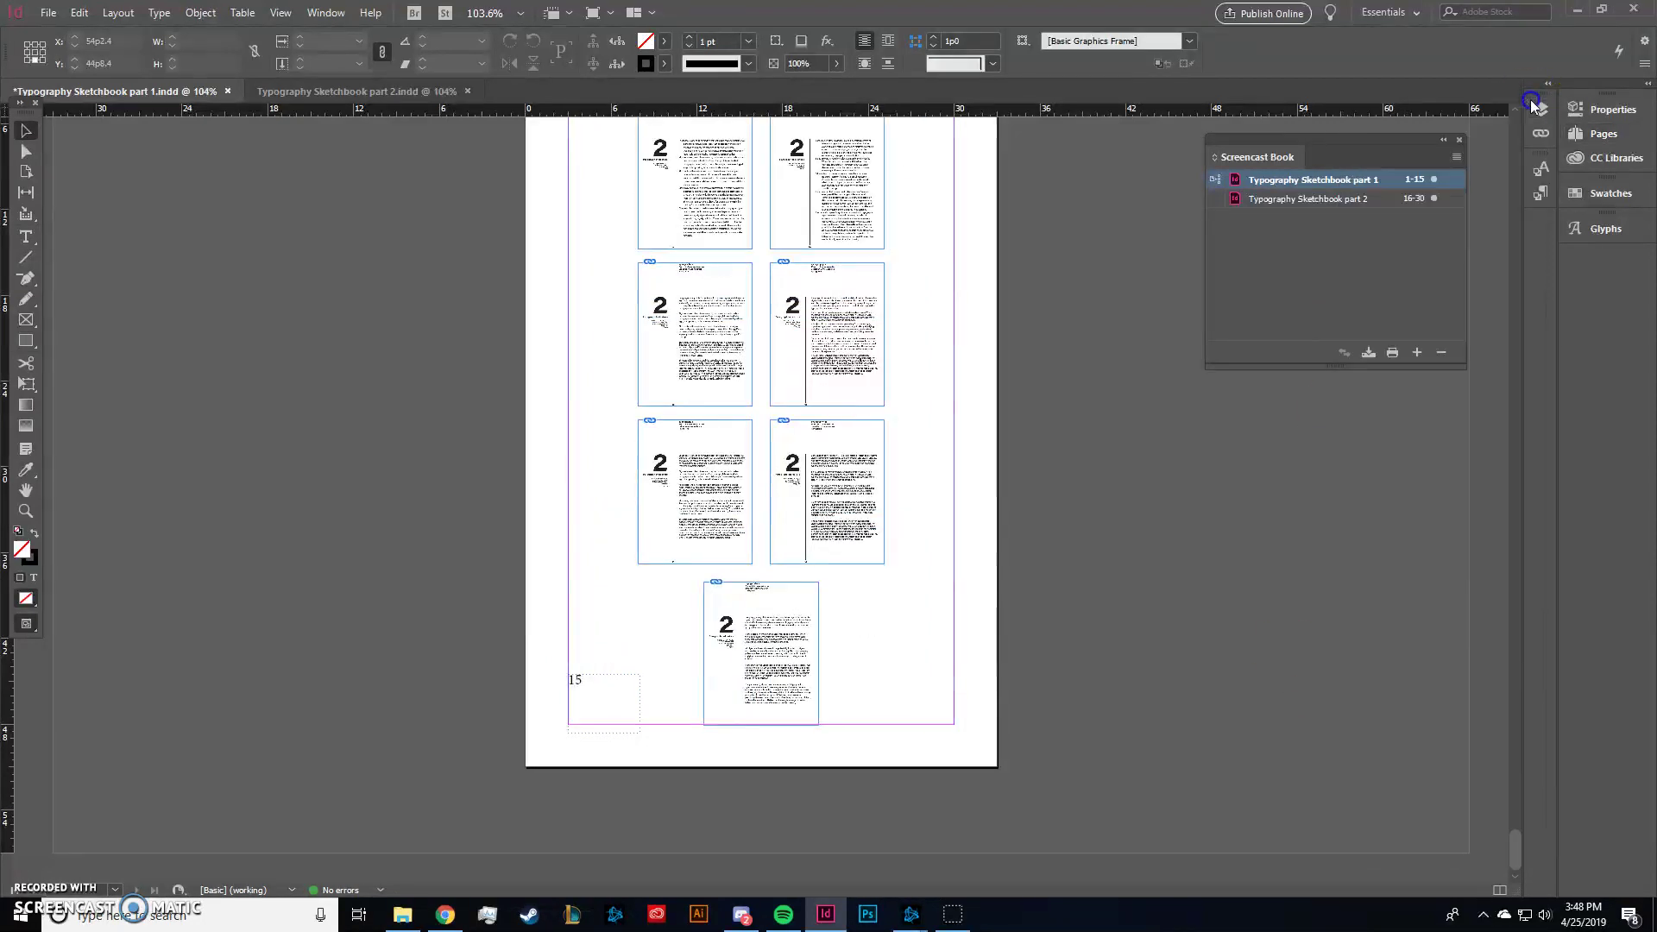
# - Copy the page-number frame from the A-Master of part 1 and switch to Typography Sketchbook part 2
pyautogui.doubleClick(1317, 197)
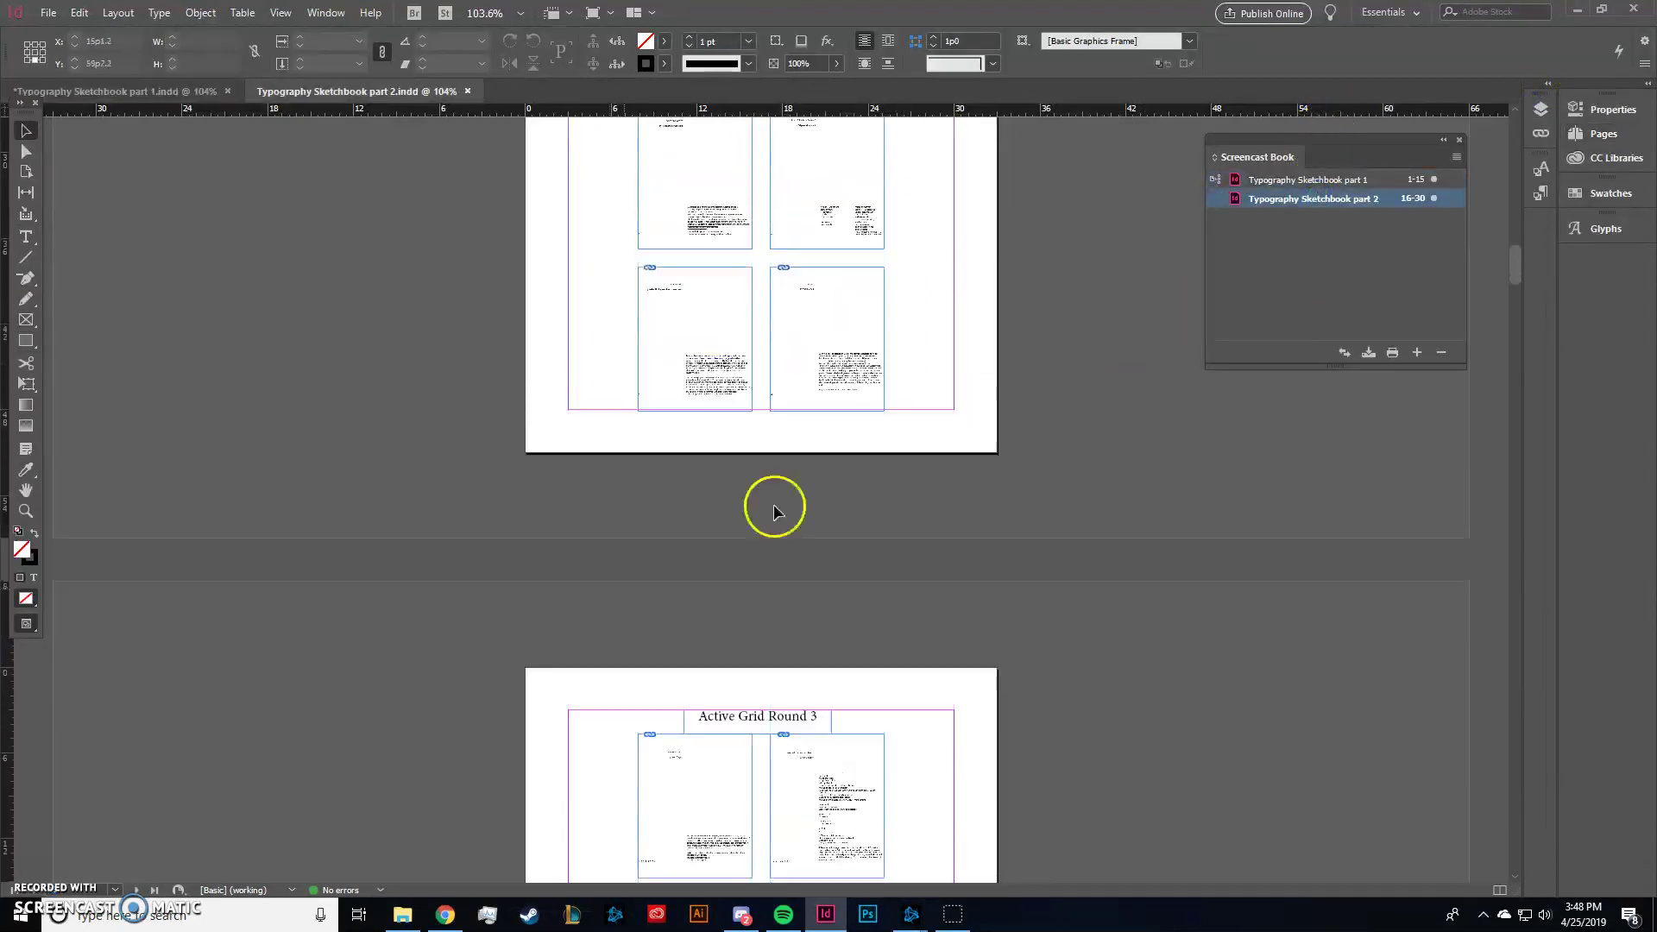
pyautogui.doubleClick(1307, 180)
pyautogui.click(1596, 133)
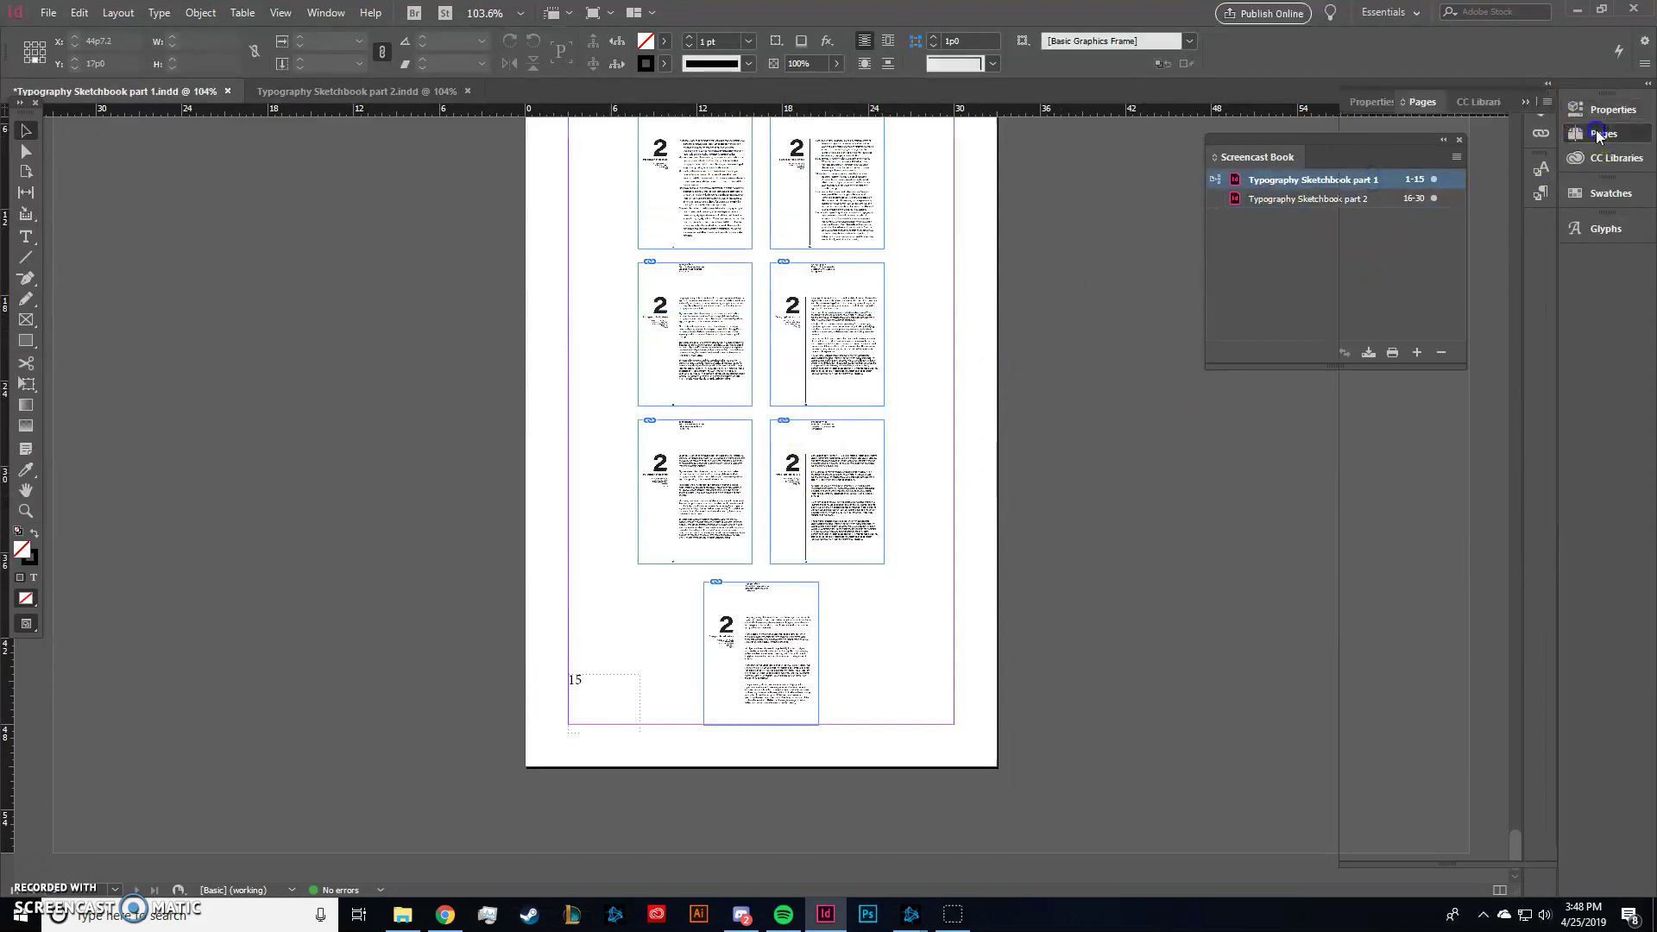
pyautogui.doubleClick(1512, 151)
pyautogui.click(565, 699)
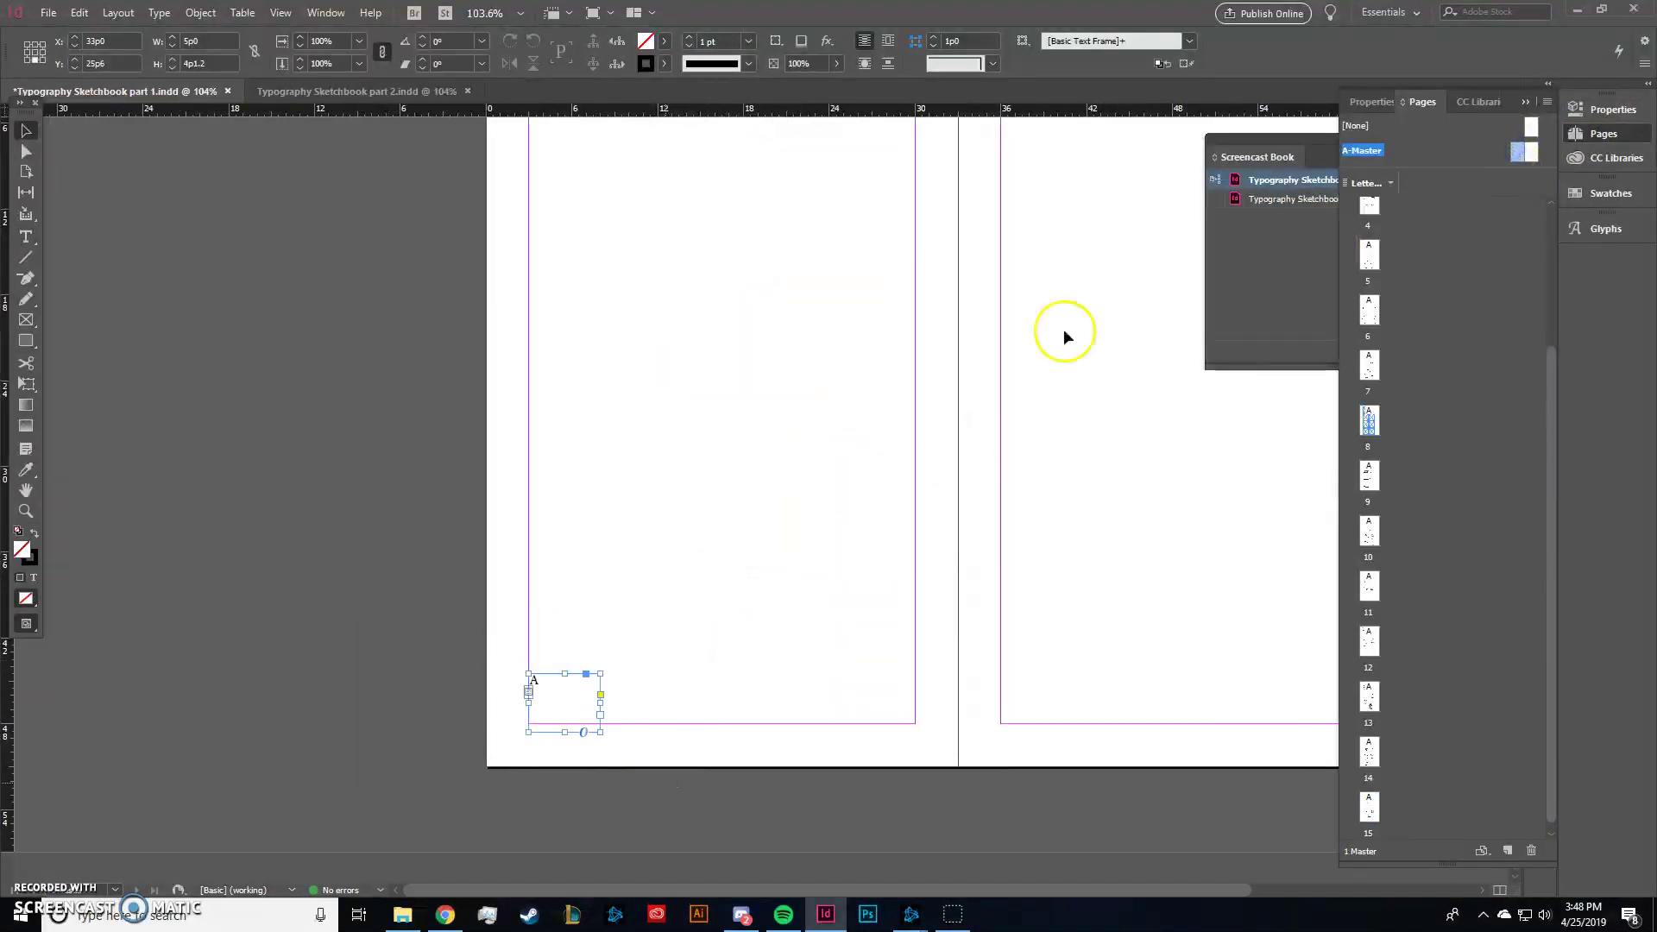
pyautogui.doubleClick(1286, 203)
pyautogui.click(693, 621)
pyautogui.hotkey('ctrl', 'v')
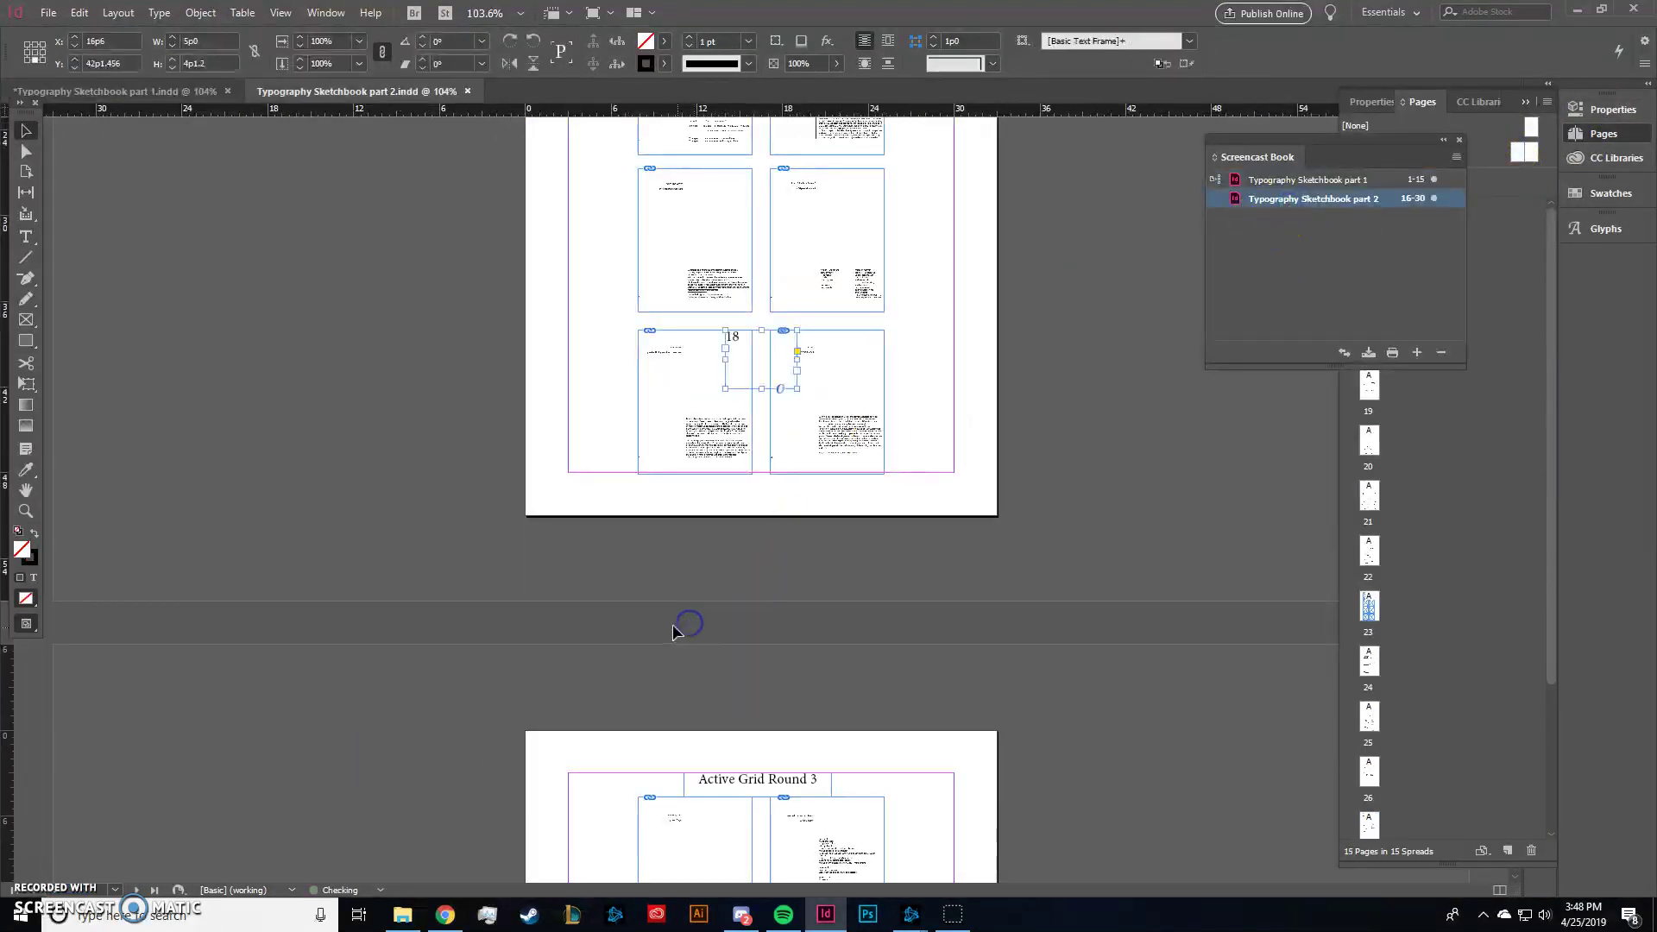
pyautogui.click(756, 350)
pyautogui.hotkey('ctrl', 'z')
# - Paste the page-number frame onto the left page of part 2's A-Master and place it near the lower-left margin corner
pyautogui.doubleClick(1519, 145)
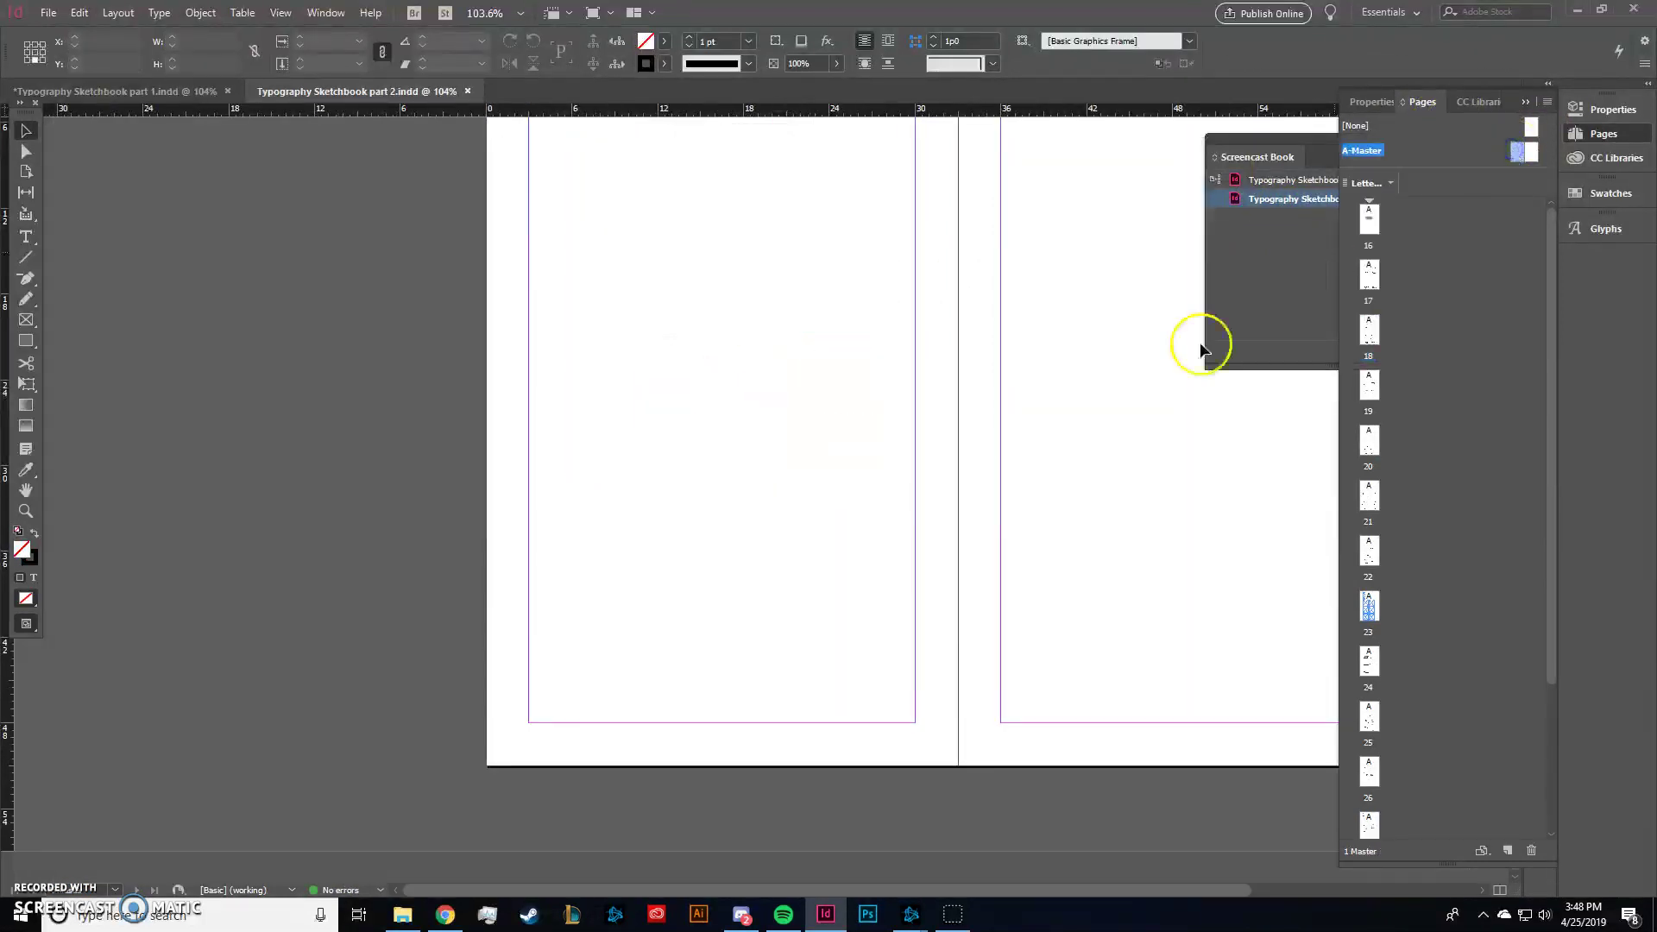
pyautogui.hotkey('ctrl', 'v')
pyautogui.moveTo(749, 464); pyautogui.dragTo(590, 709)
pyautogui.click(783, 573)
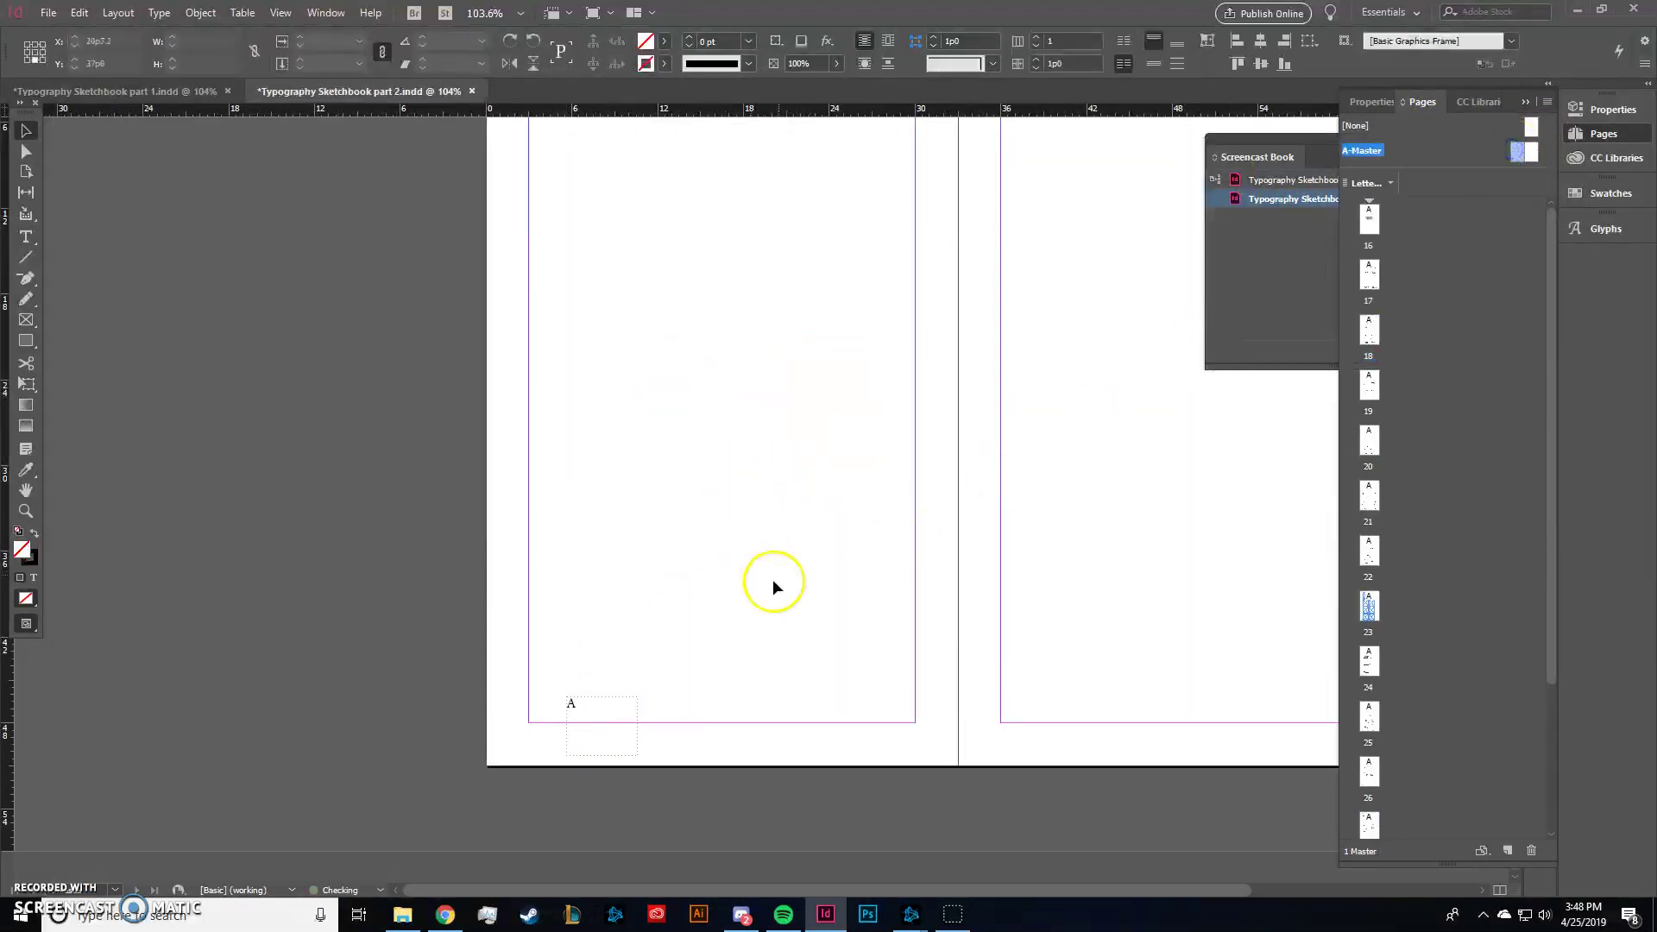
pyautogui.click(1156, 436)
# - Check the page number on the first page of Typography Sketchbook part 2
pyautogui.doubleClick(1369, 220)
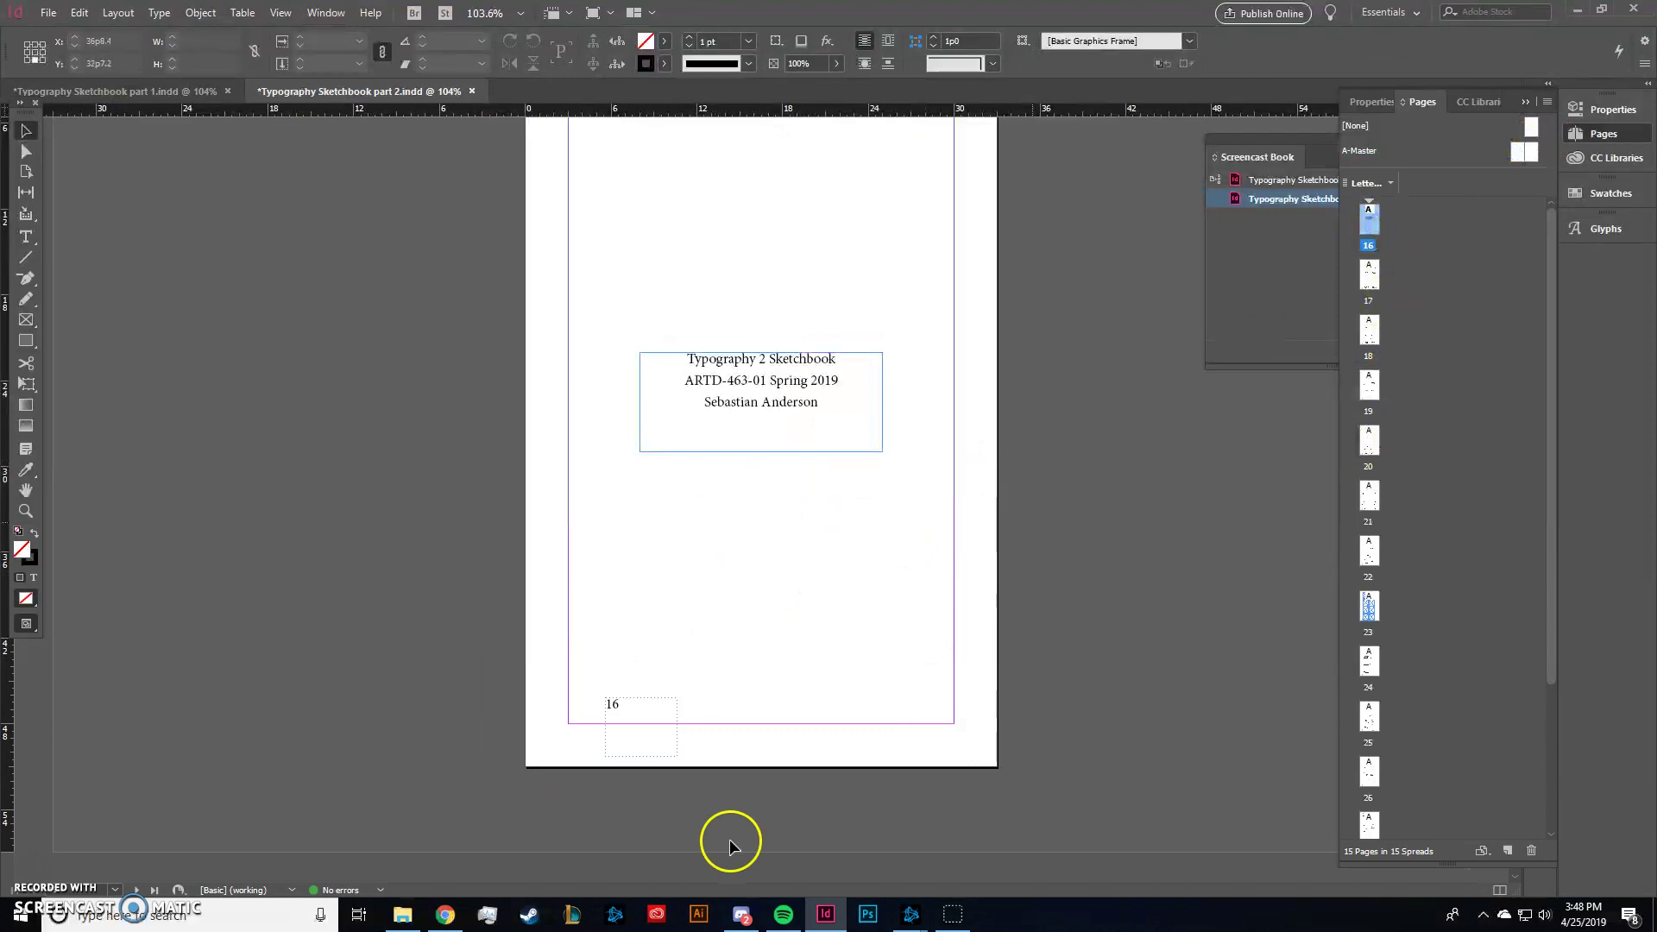
pyautogui.click(1472, 97)
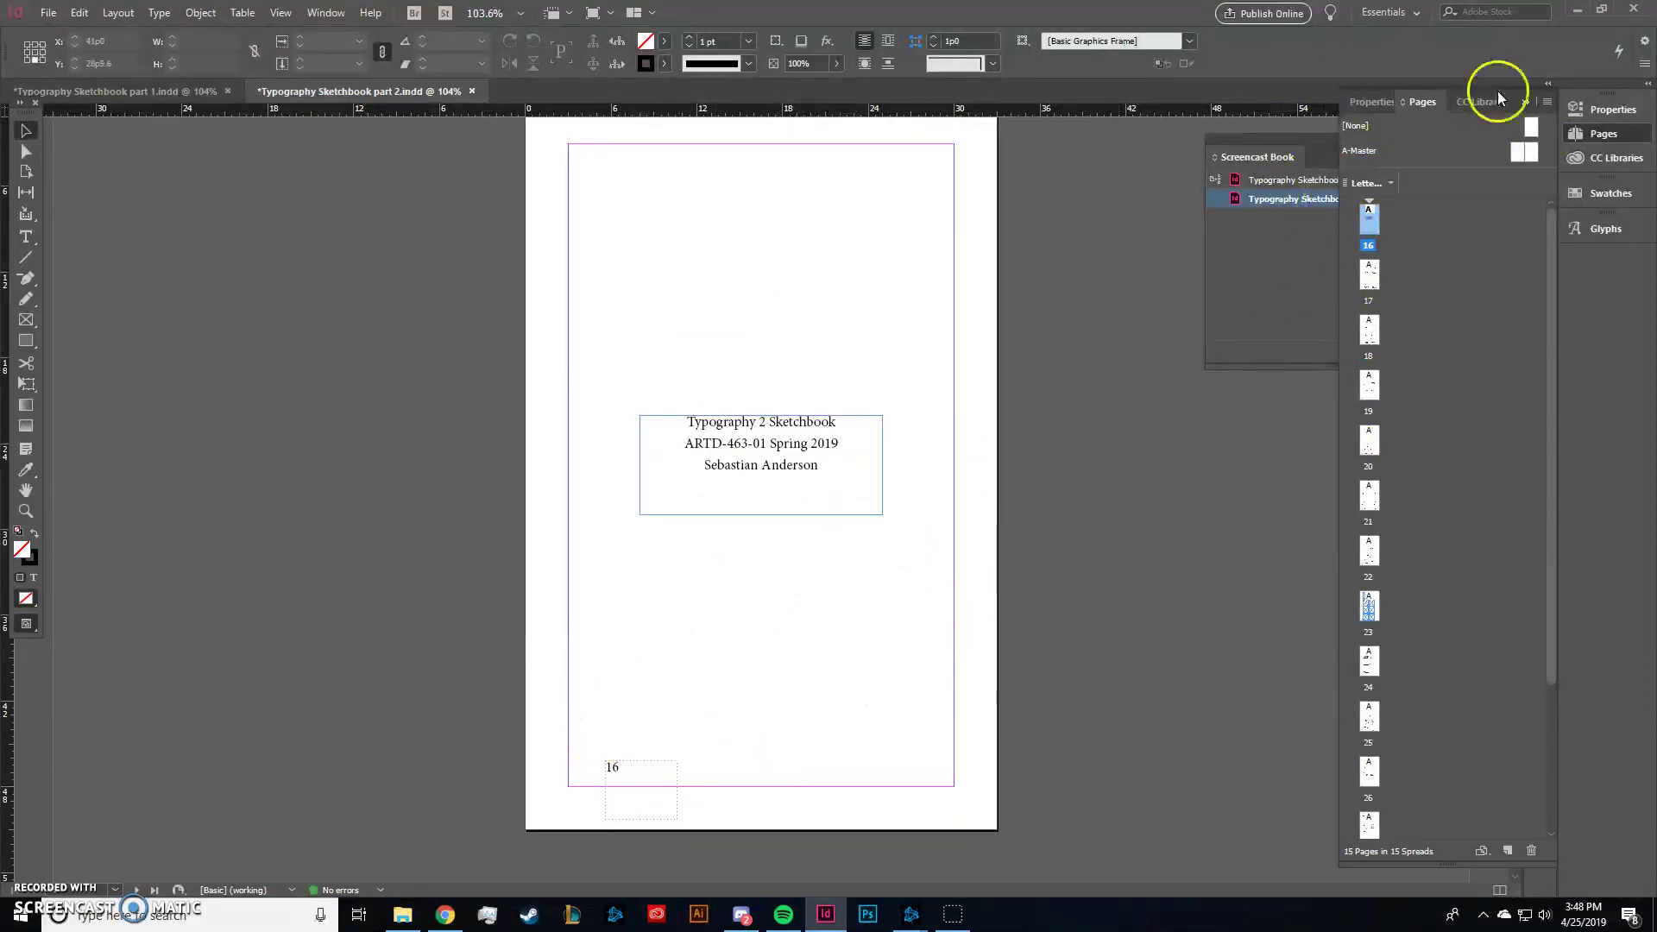
pyautogui.click(1527, 103)
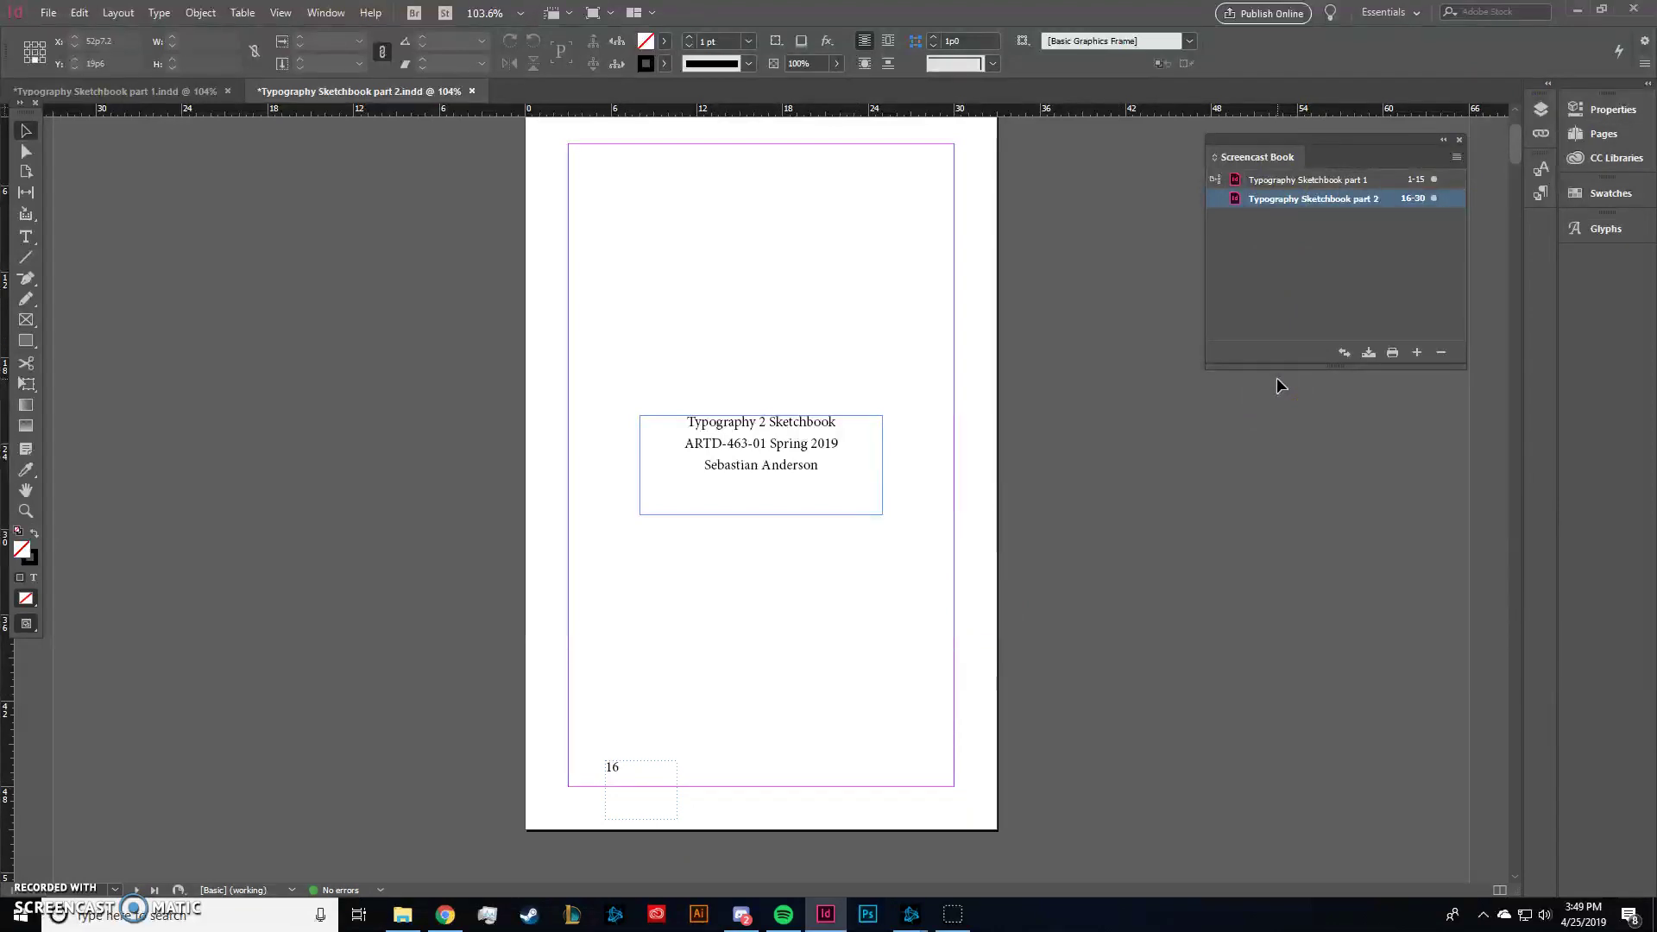
# - Export the whole book to the Desktop as an Adobe PDF (Print) file named Screencast Book, using the High Quality Print preset and single pages
pyautogui.click(1340, 236)
pyautogui.click(1346, 181)
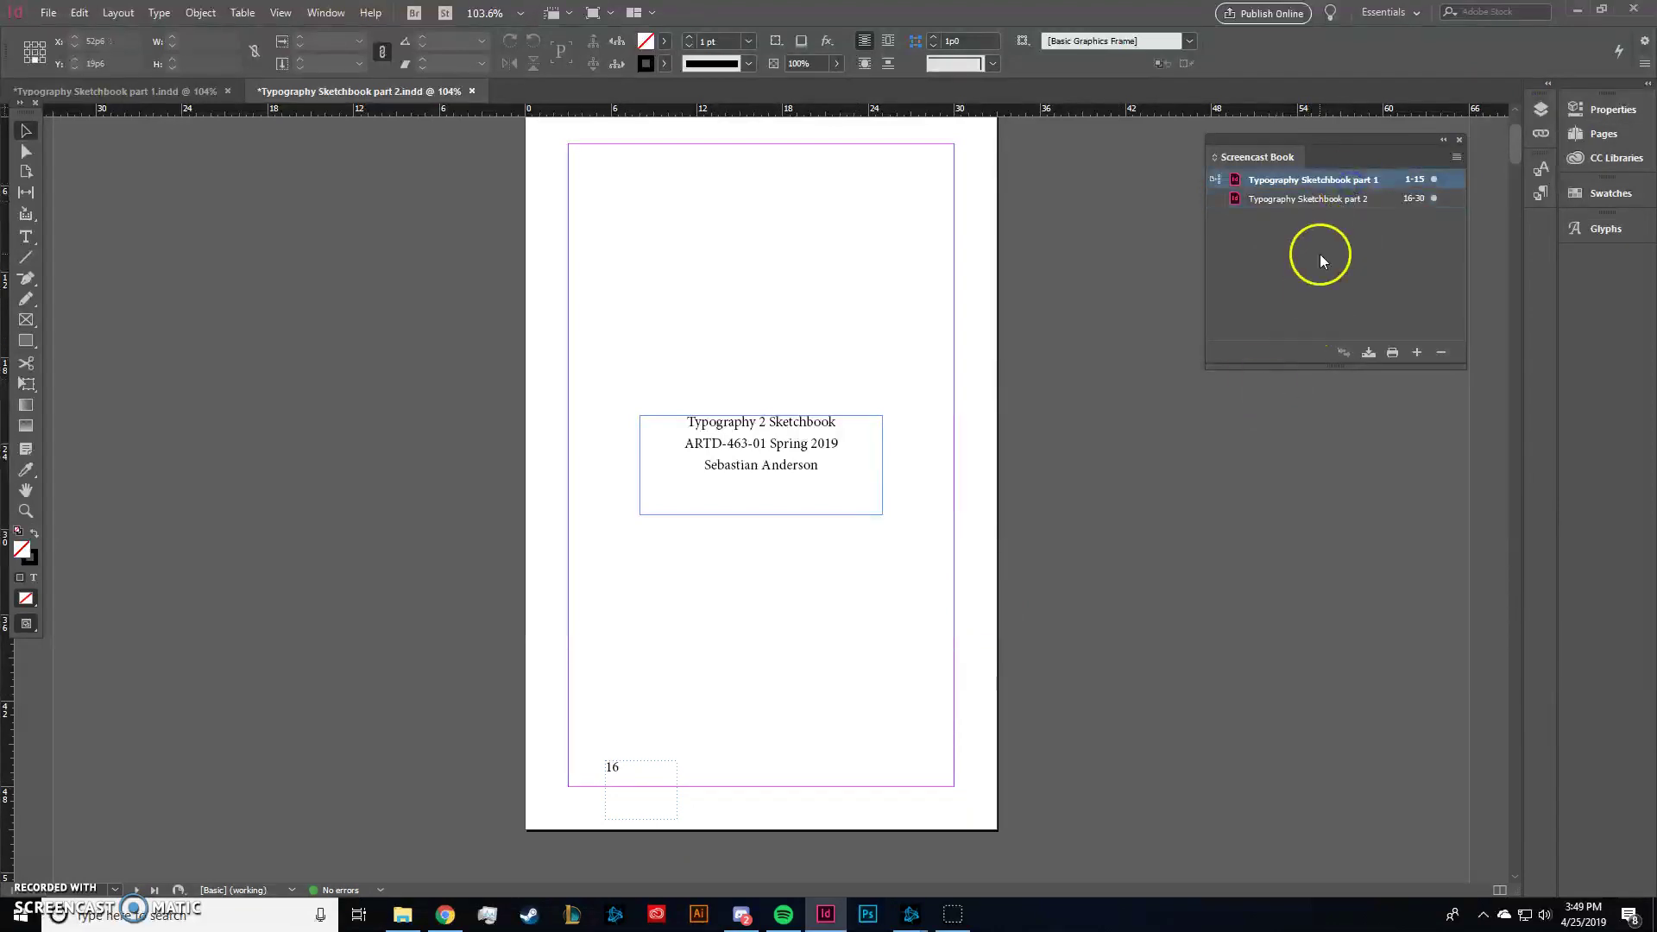
pyautogui.click(1416, 243)
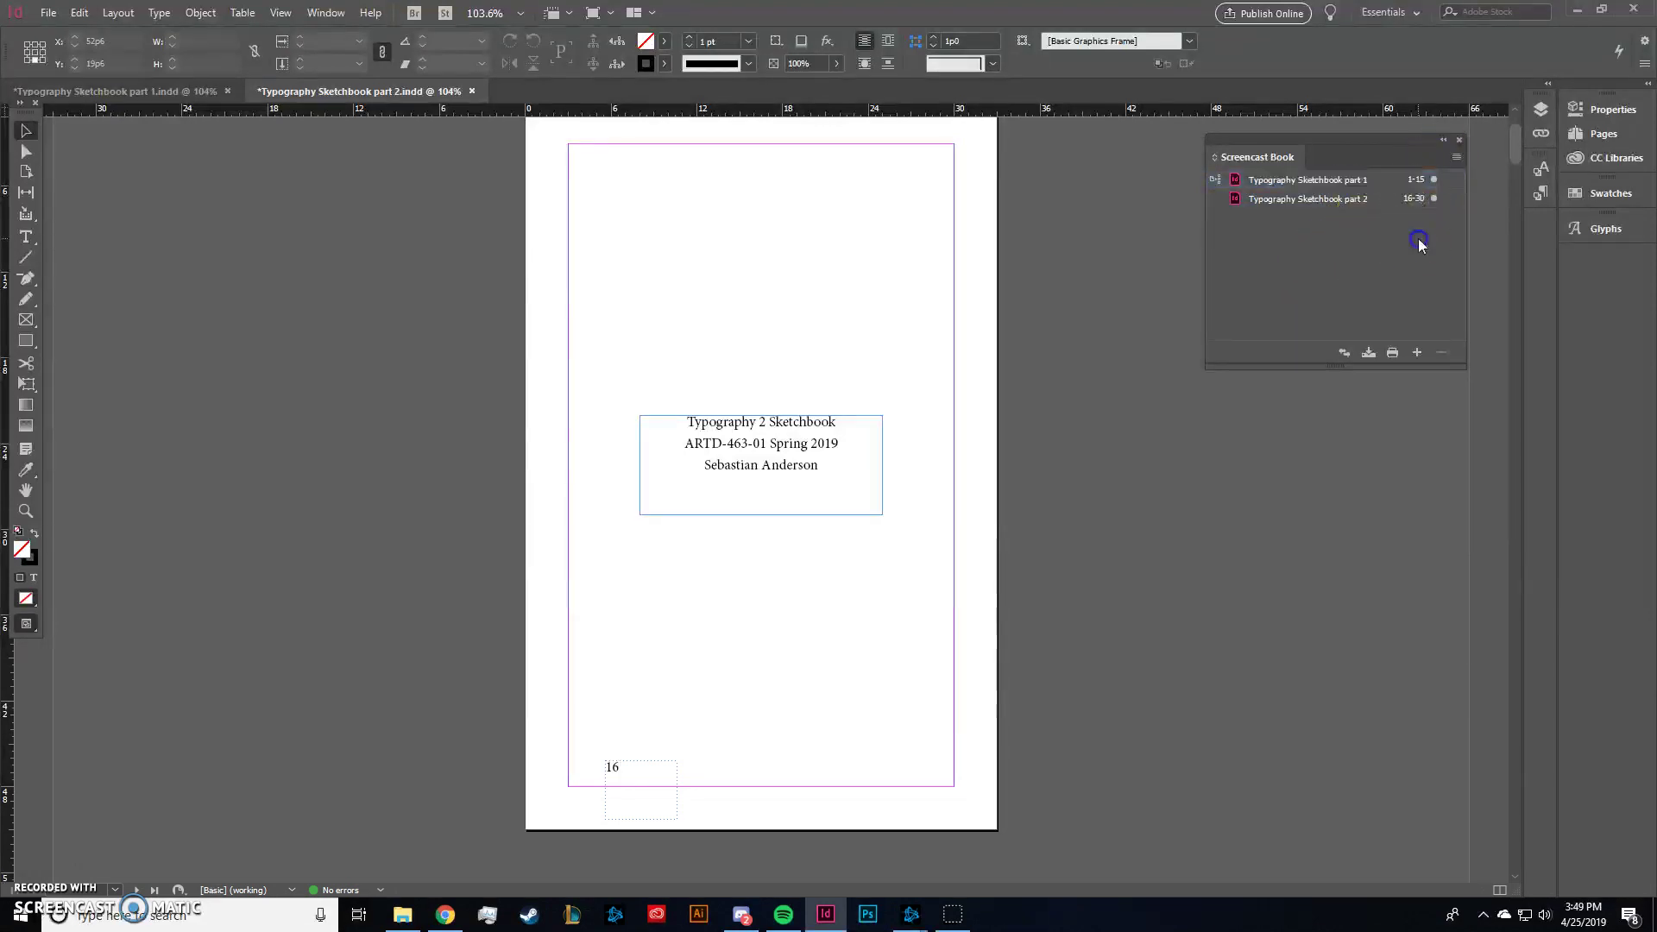
pyautogui.click(1456, 156)
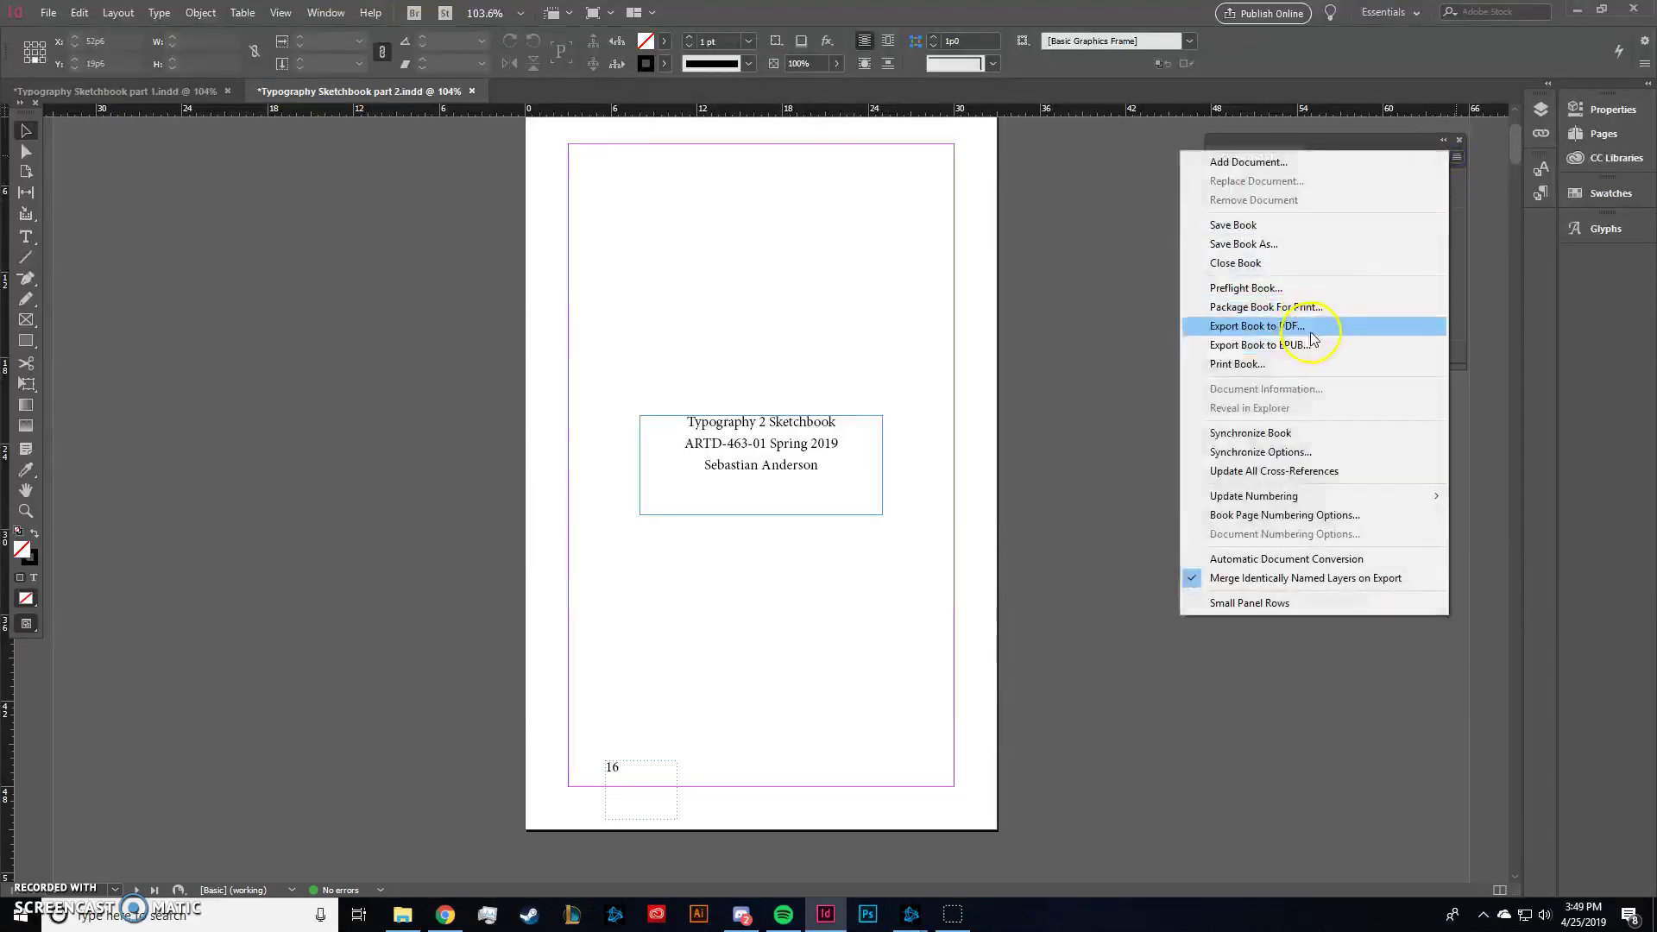
pyautogui.click(1307, 328)
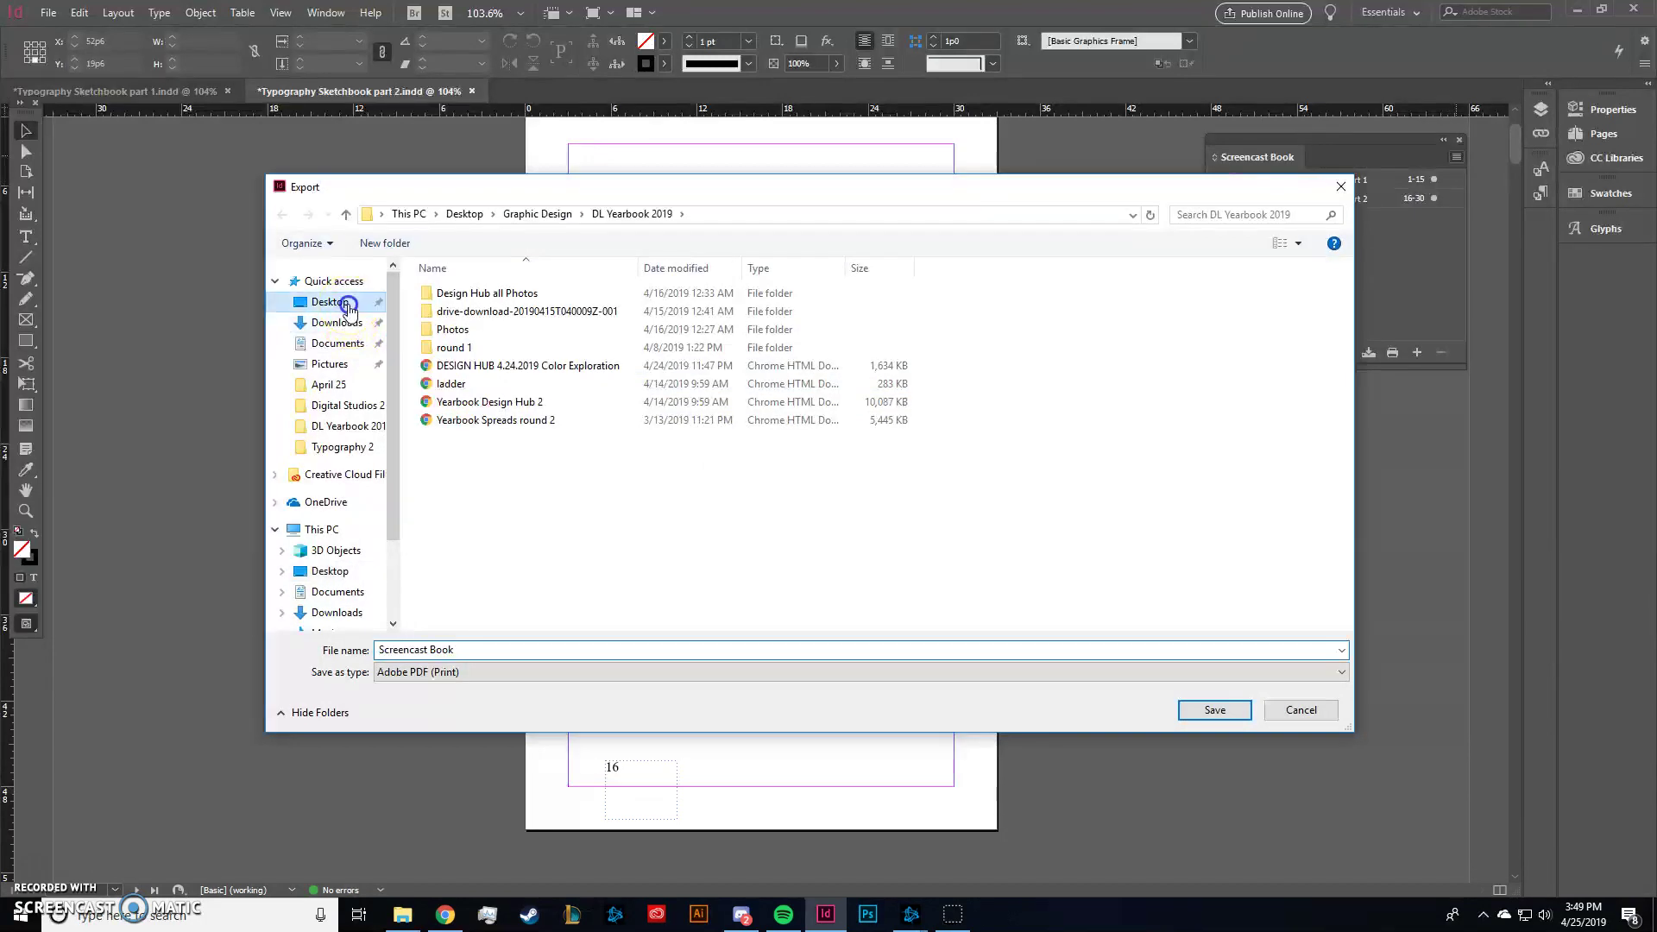
pyautogui.click(329, 302)
pyautogui.click(480, 649)
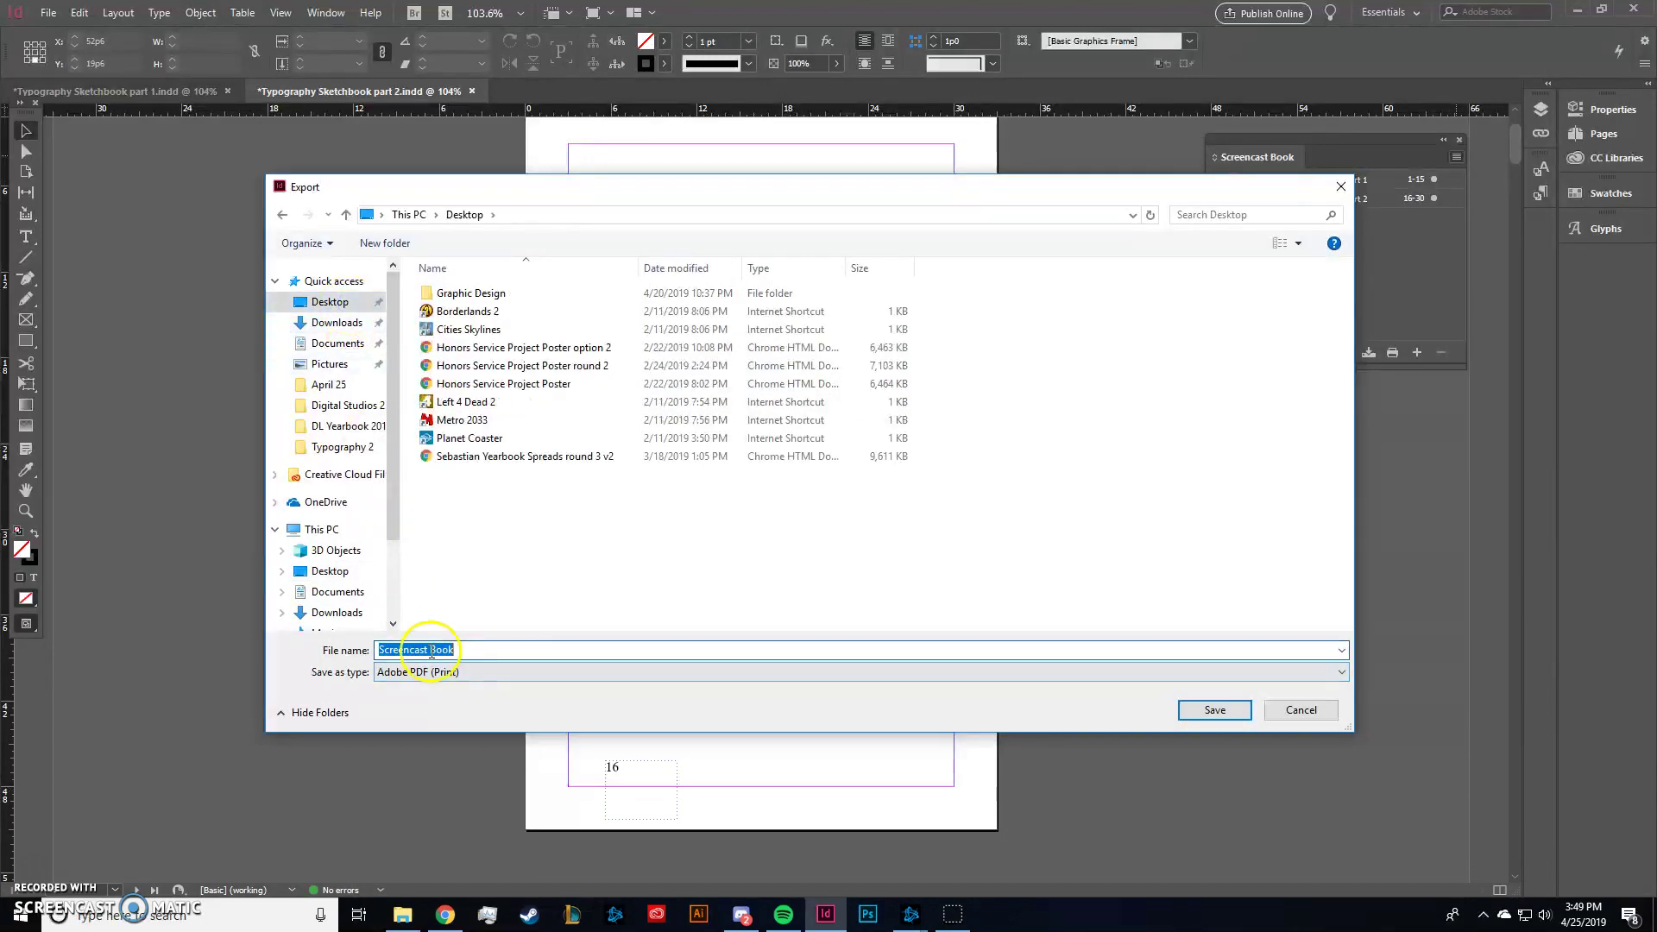
pyautogui.click(1227, 707)
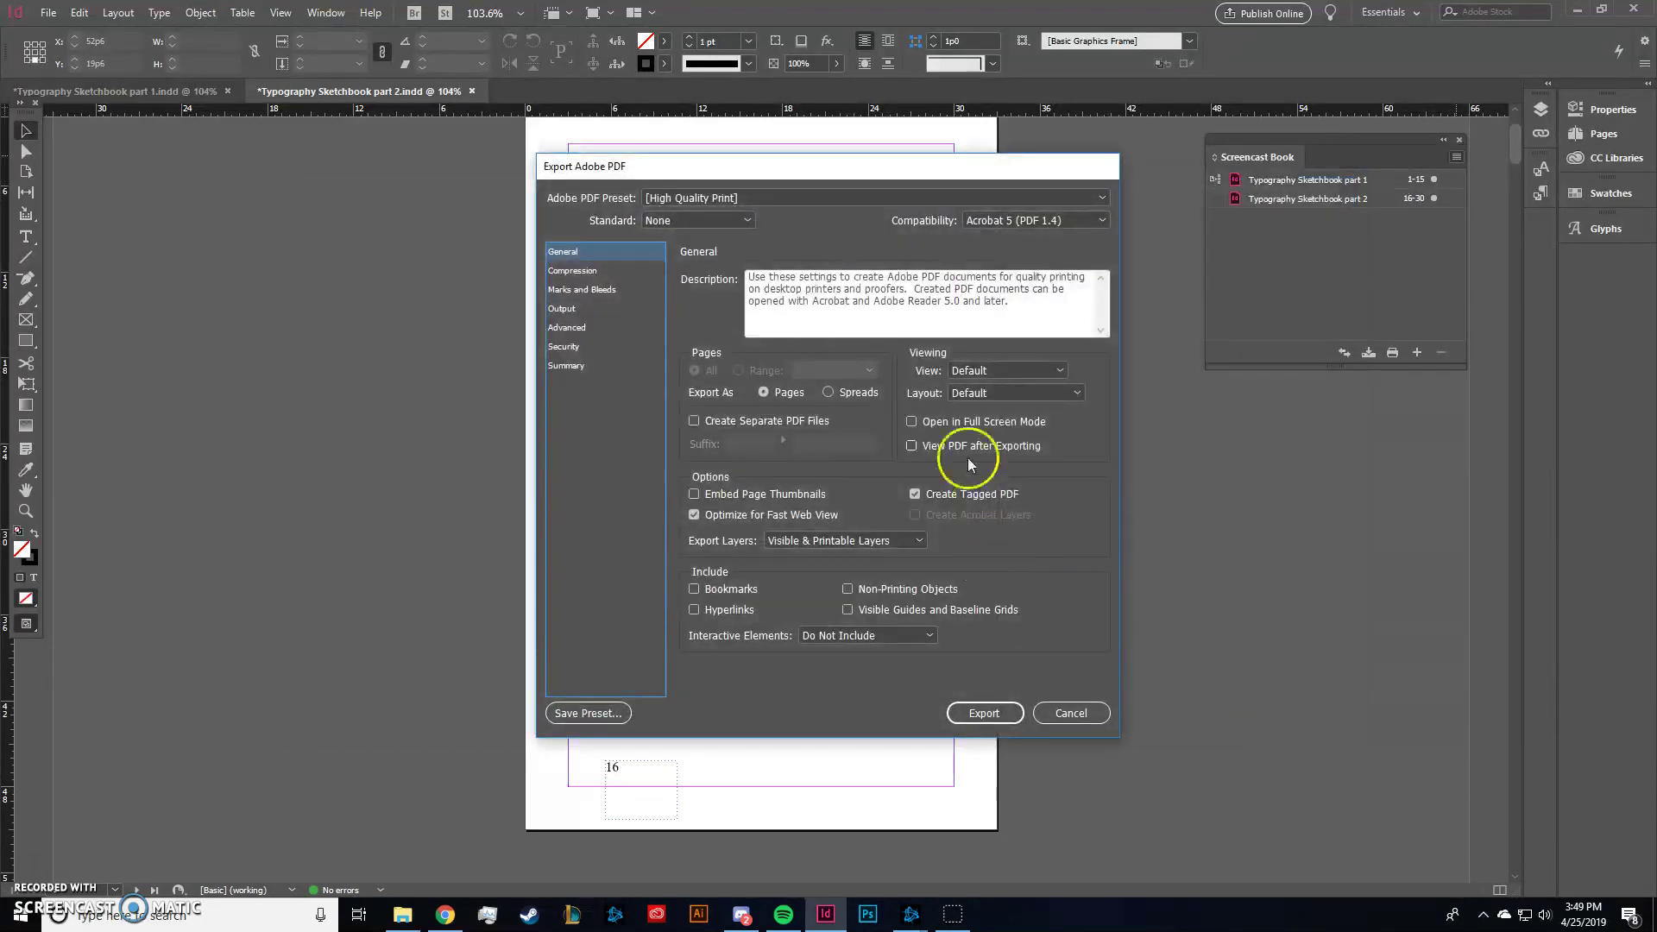
pyautogui.click(981, 710)
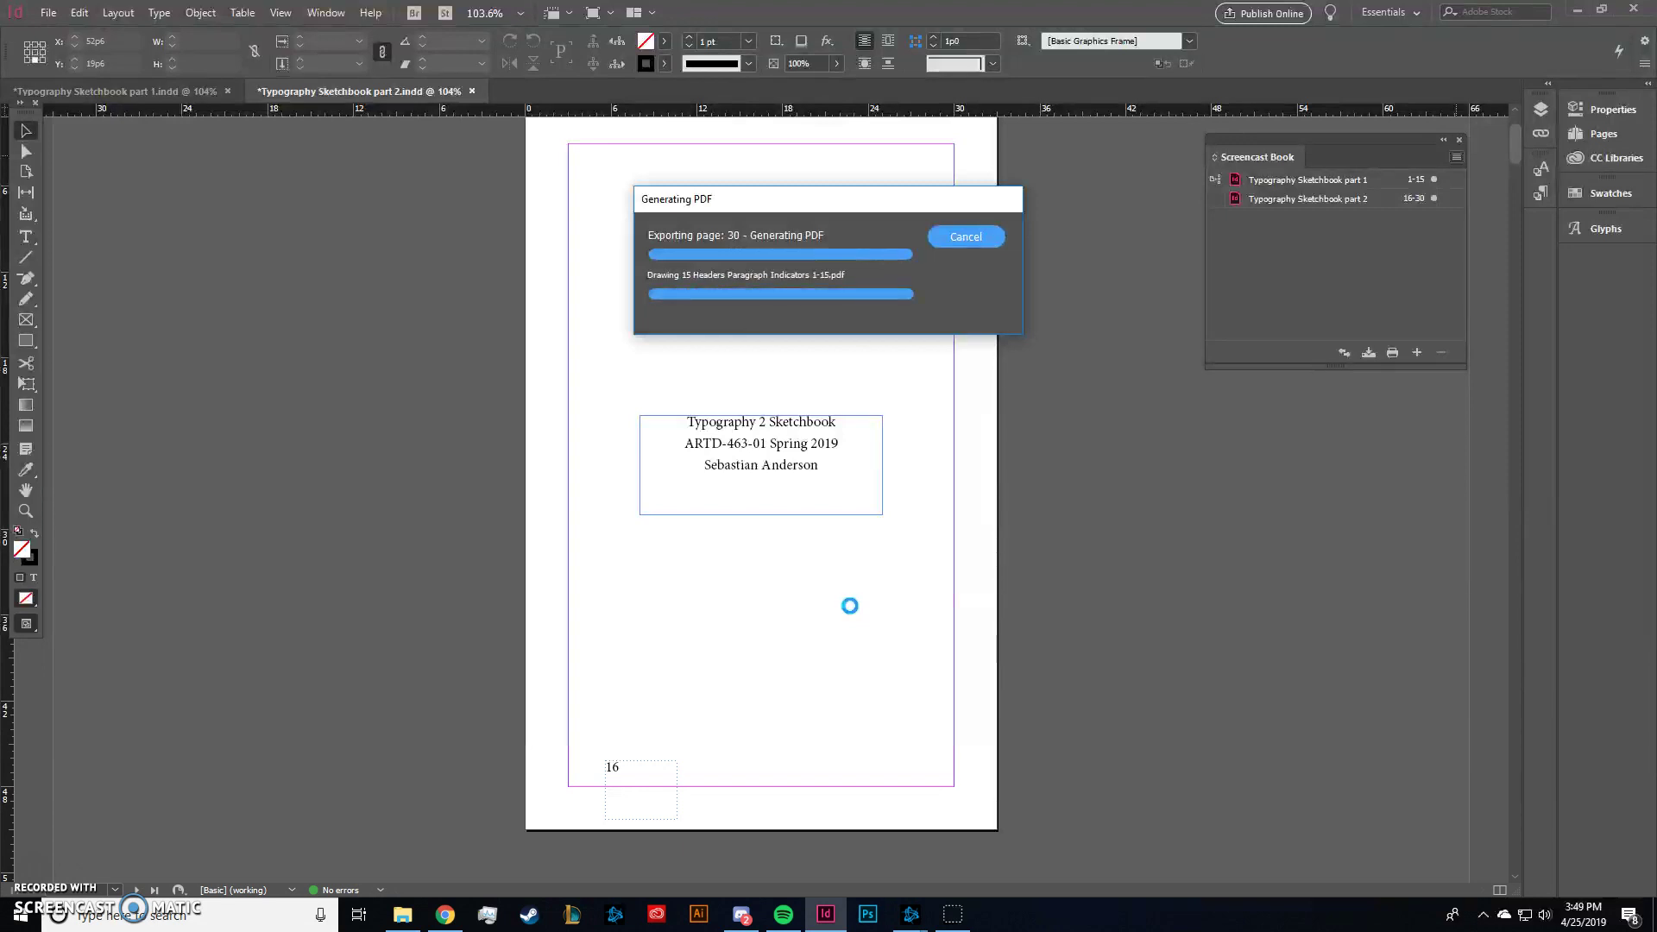
# - Open the exported Screencast Book PDF from the Desktop folder in File Explorer and check its page numbers through to the last page
pyautogui.click(402, 913)
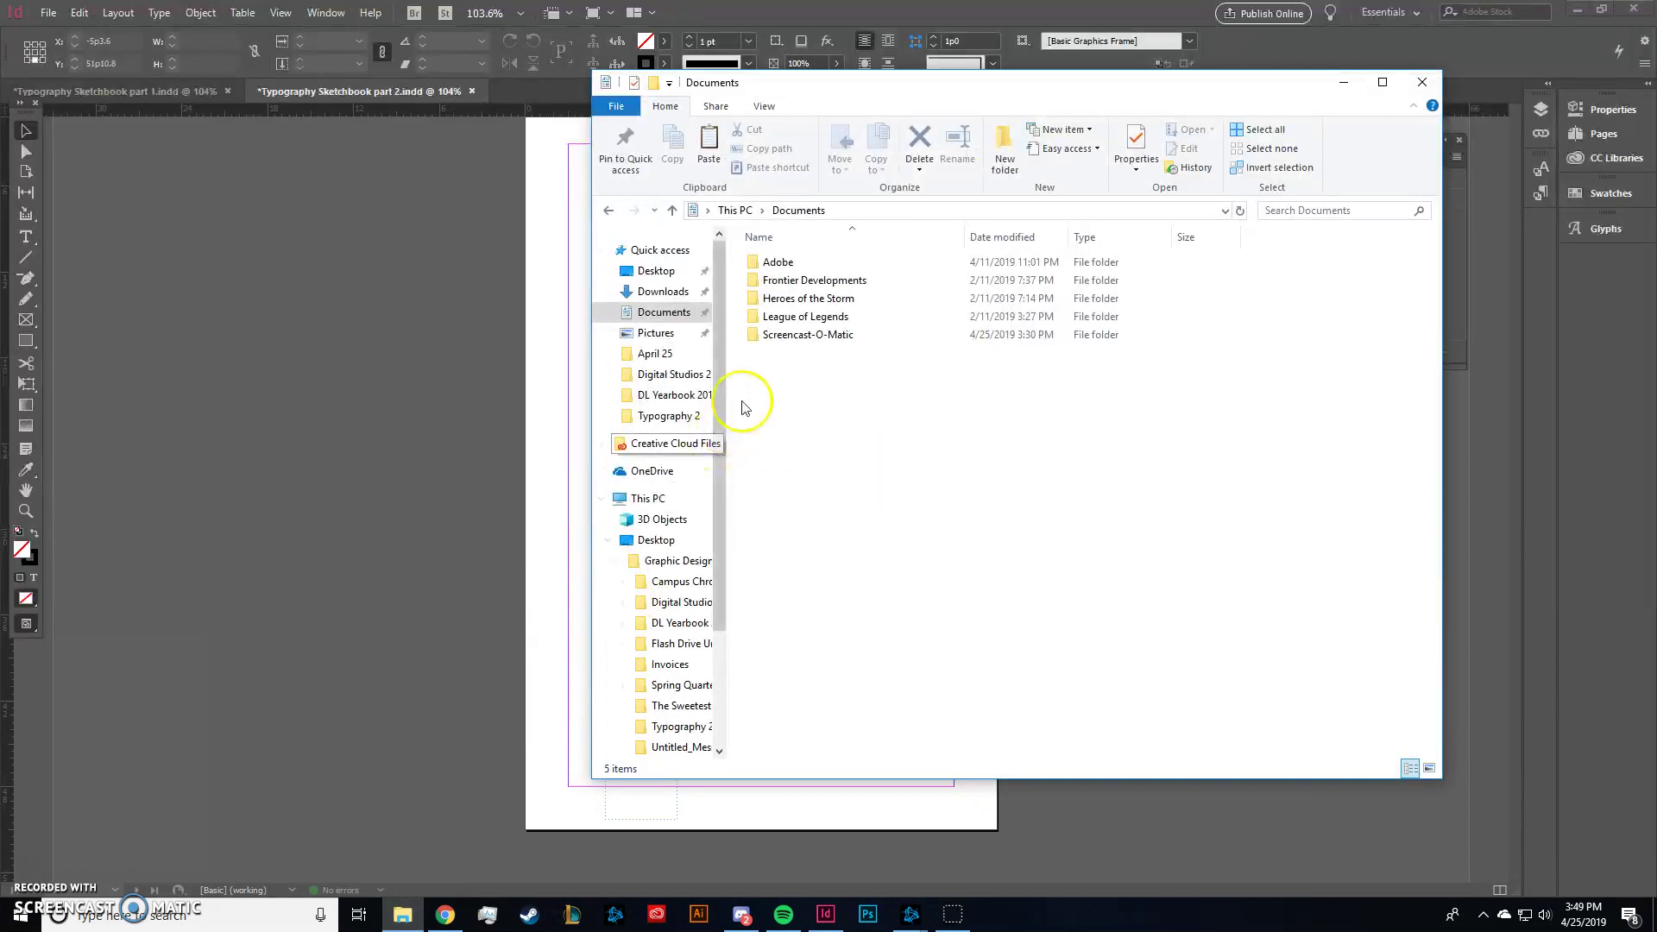
pyautogui.click(655, 270)
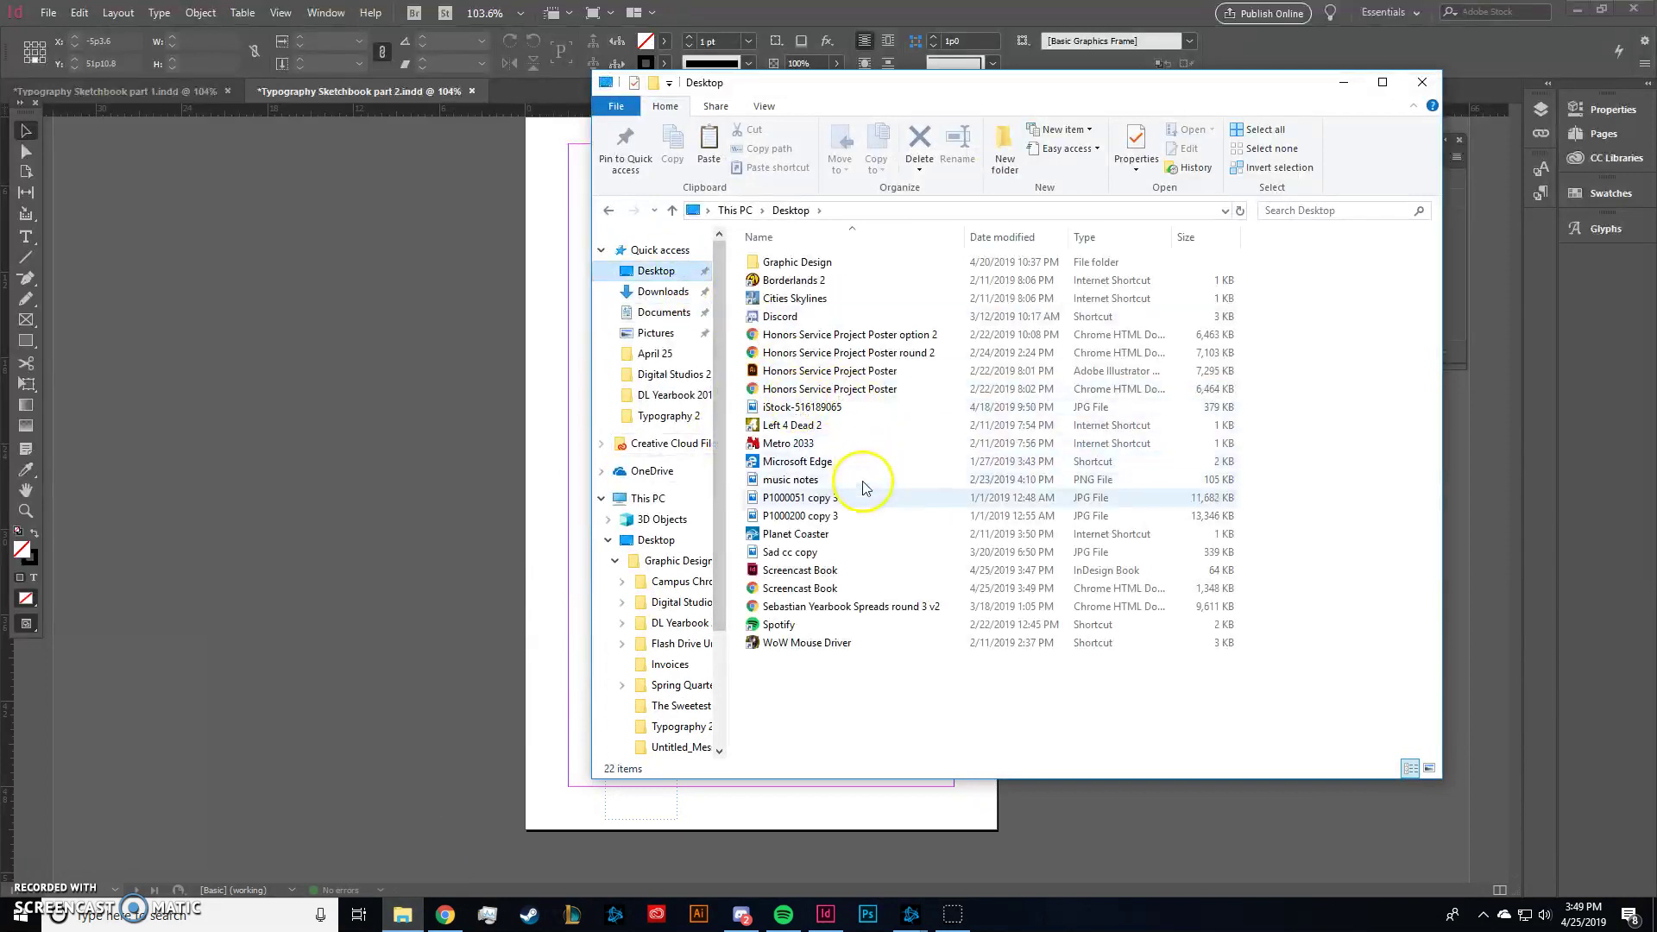
pyautogui.doubleClick(850, 590)
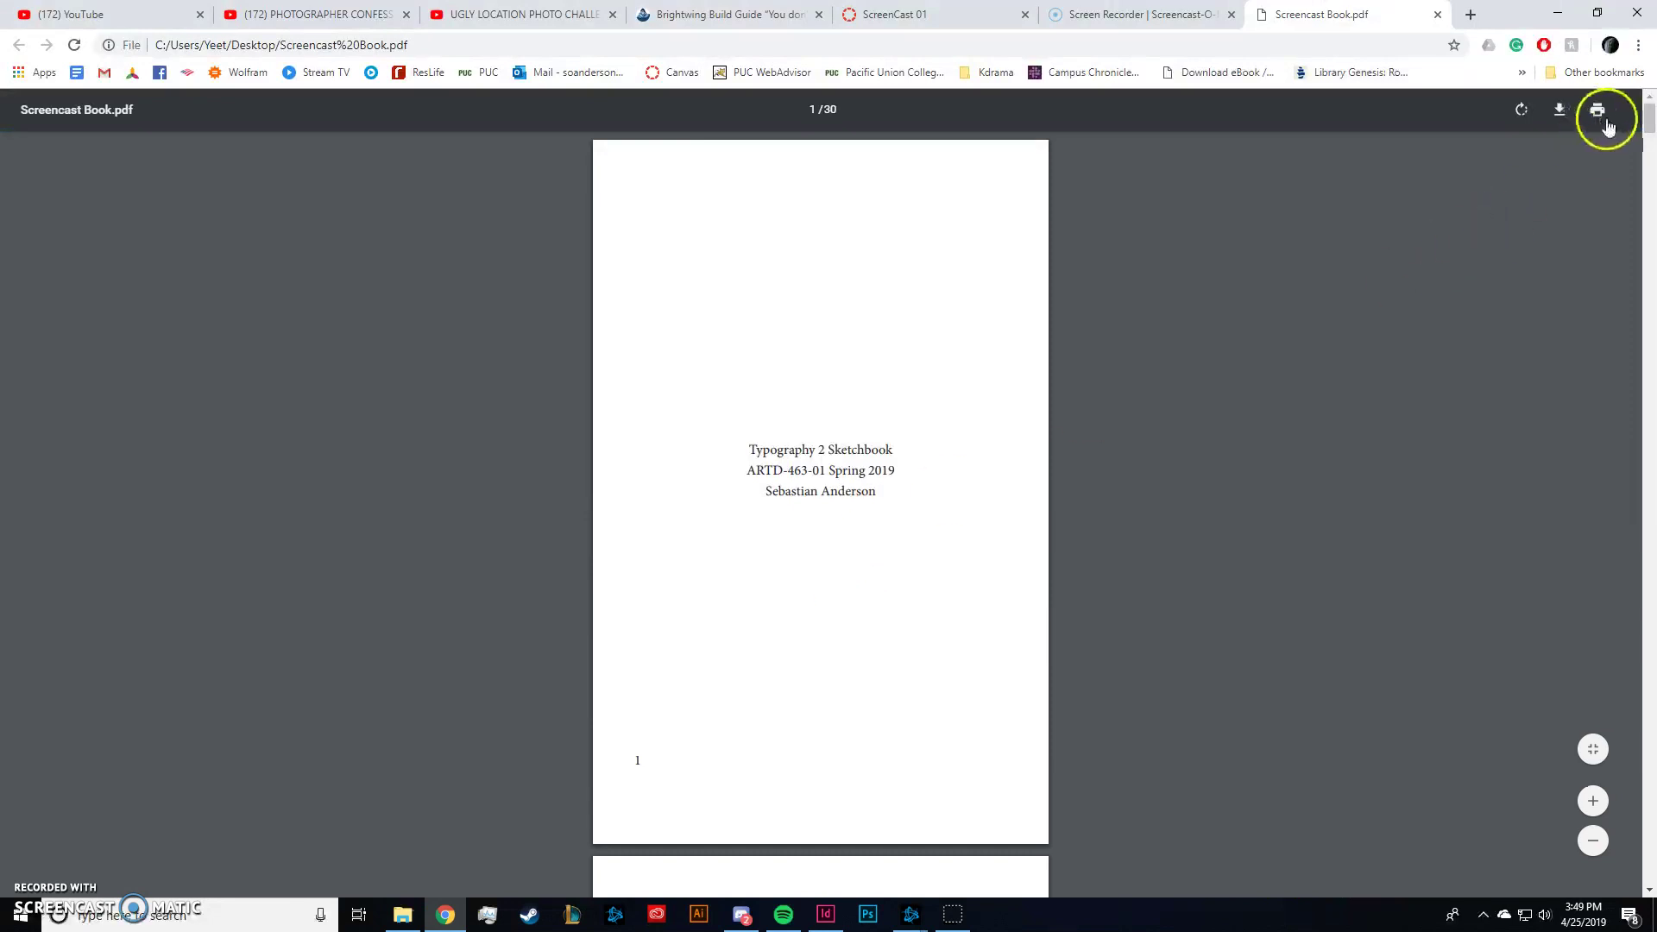
pyautogui.moveTo(1648, 119); pyautogui.dragTo(1646, 863)
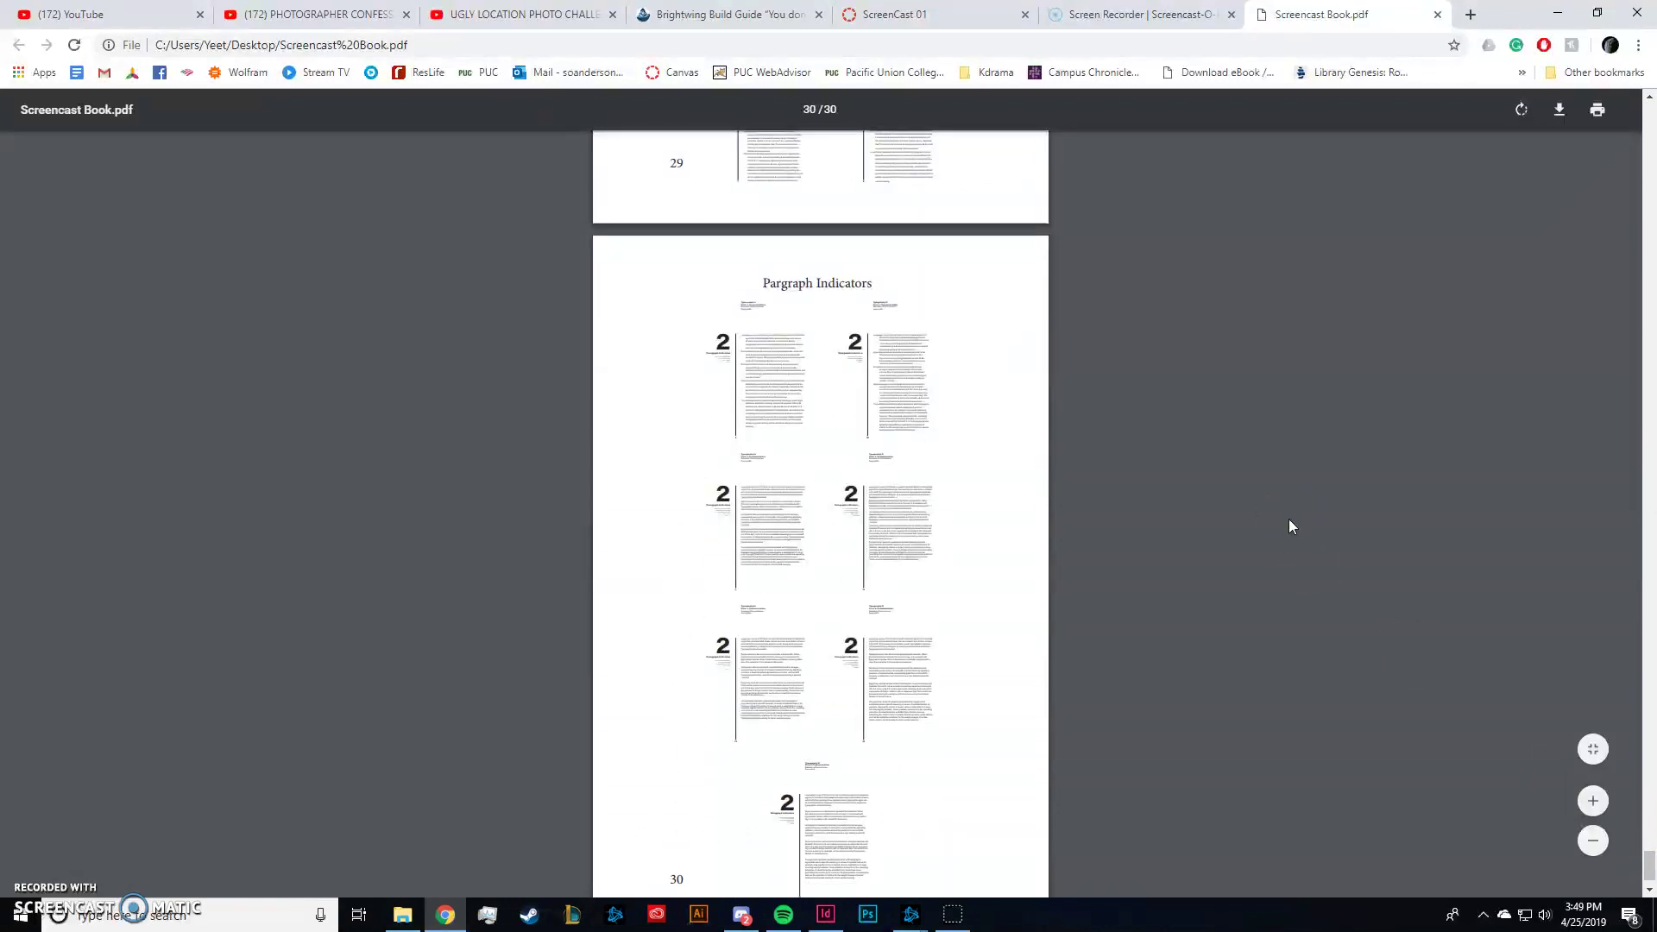
# - Switch back to InDesign and review the two documents in the Screencast Book, leaving neither selected
pyautogui.click(915, 834)
pyautogui.click(841, 917)
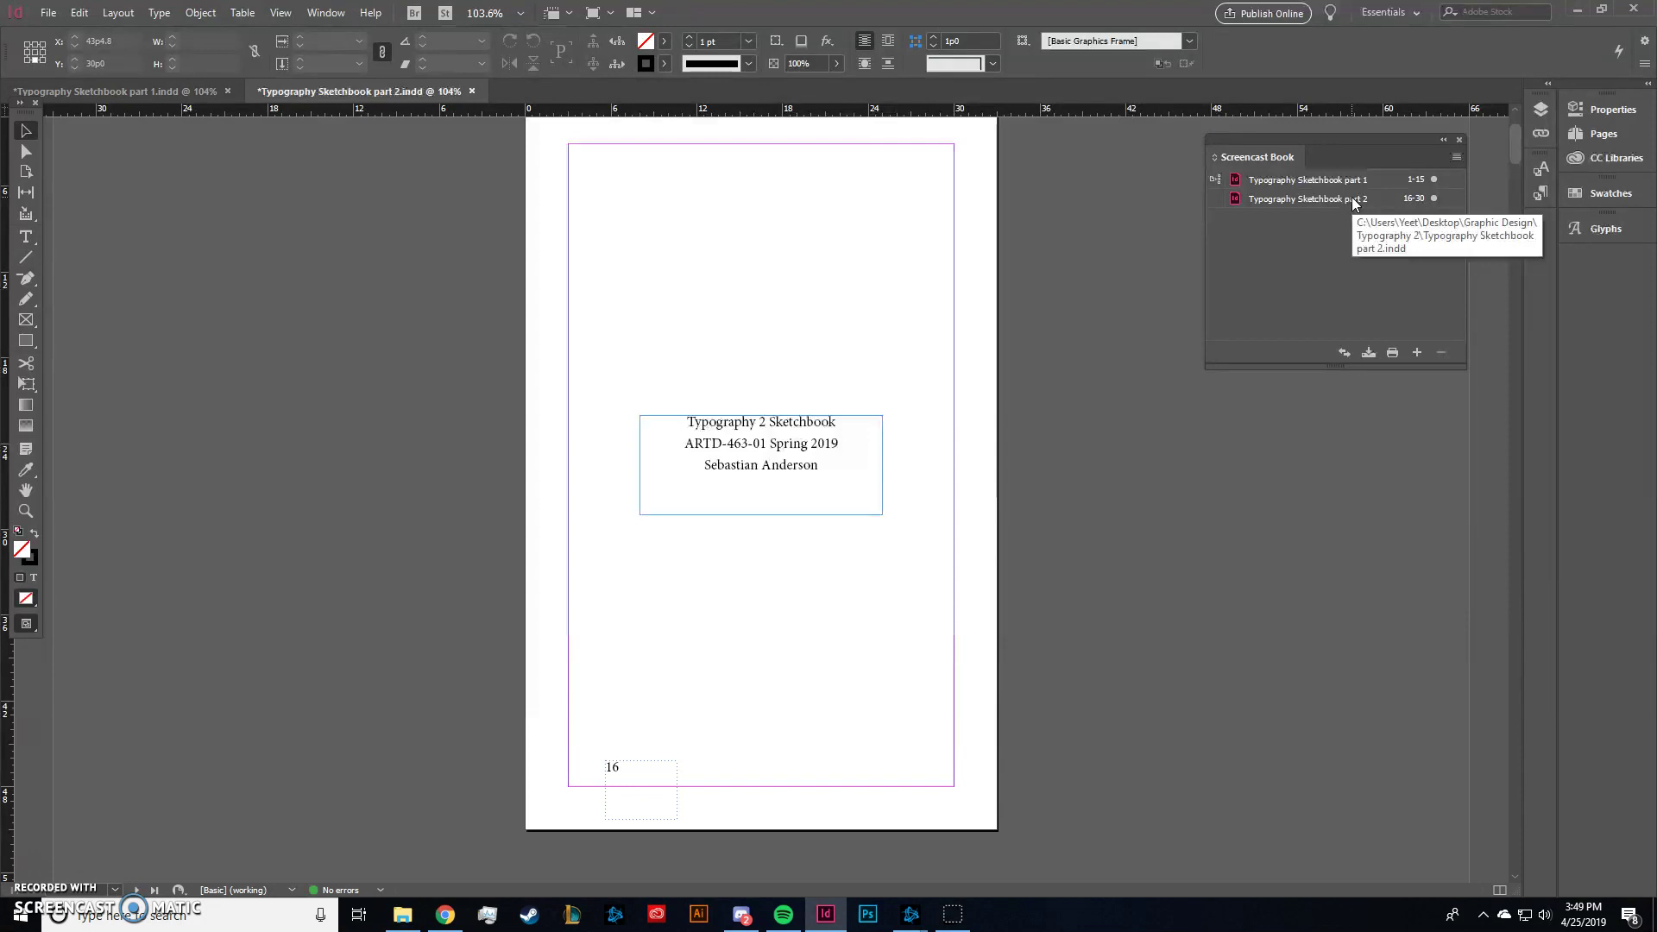
pyautogui.click(1333, 246)
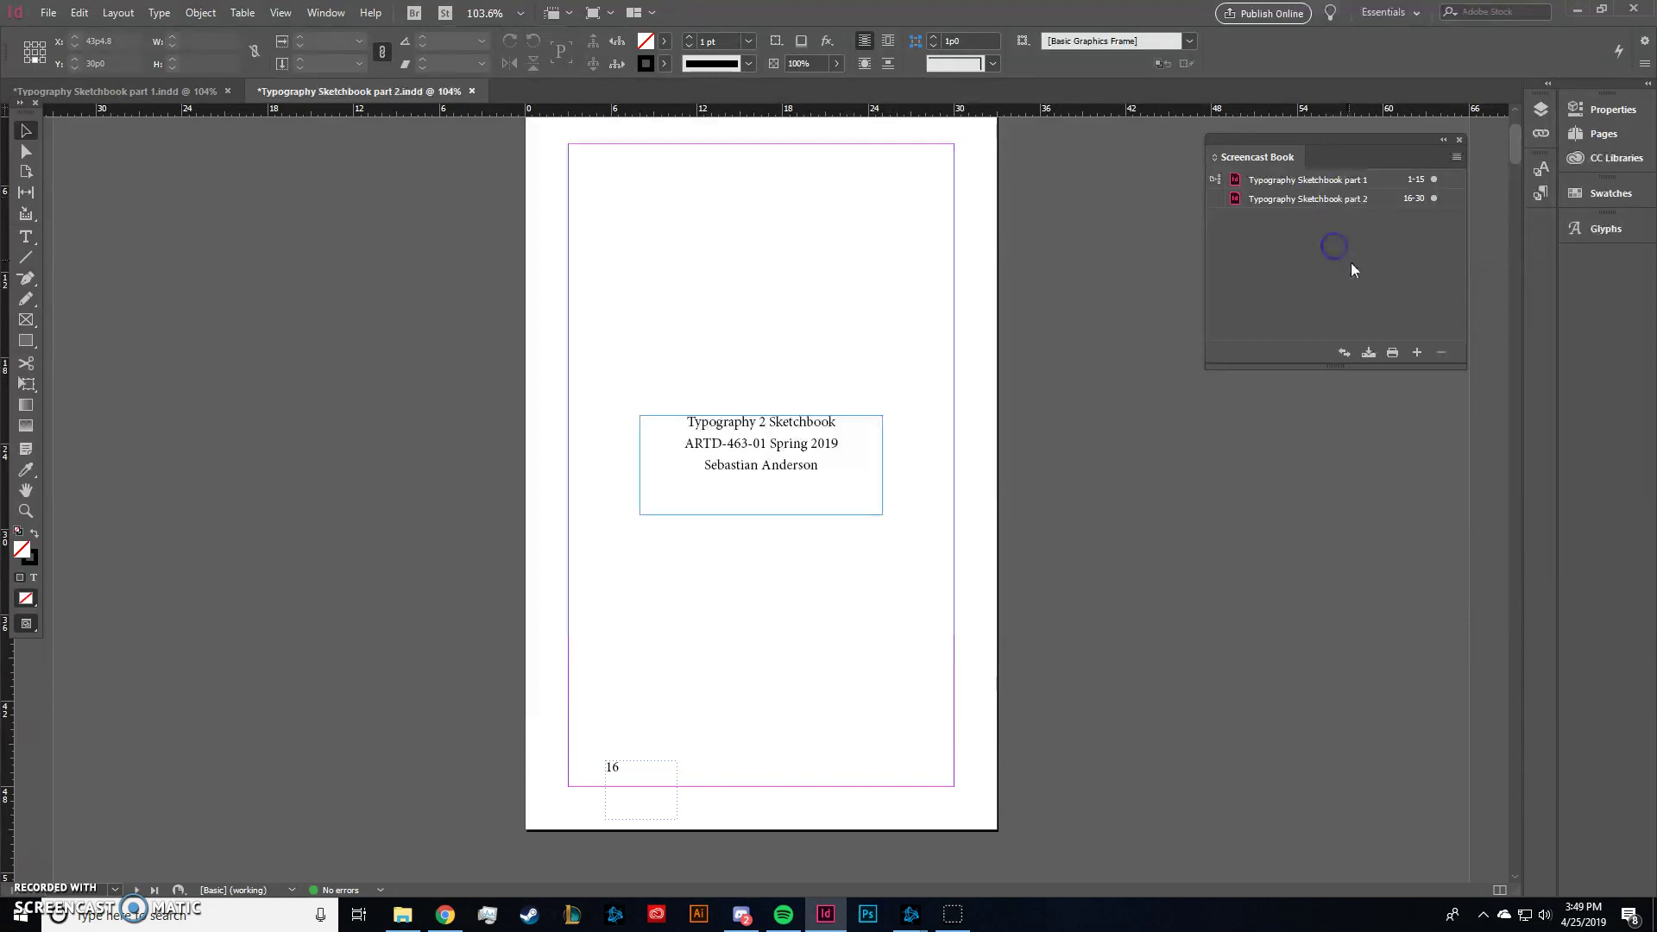